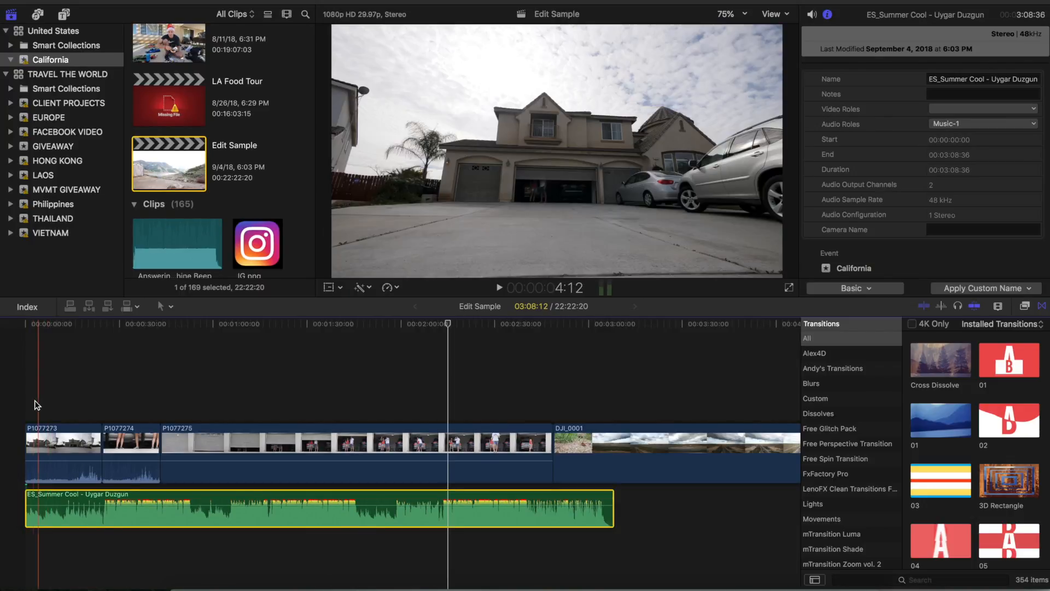
# Step: Trim about 12 seconds off the start of the music clip and line it up with the timeline's beginning
pyautogui.click(28, 400)
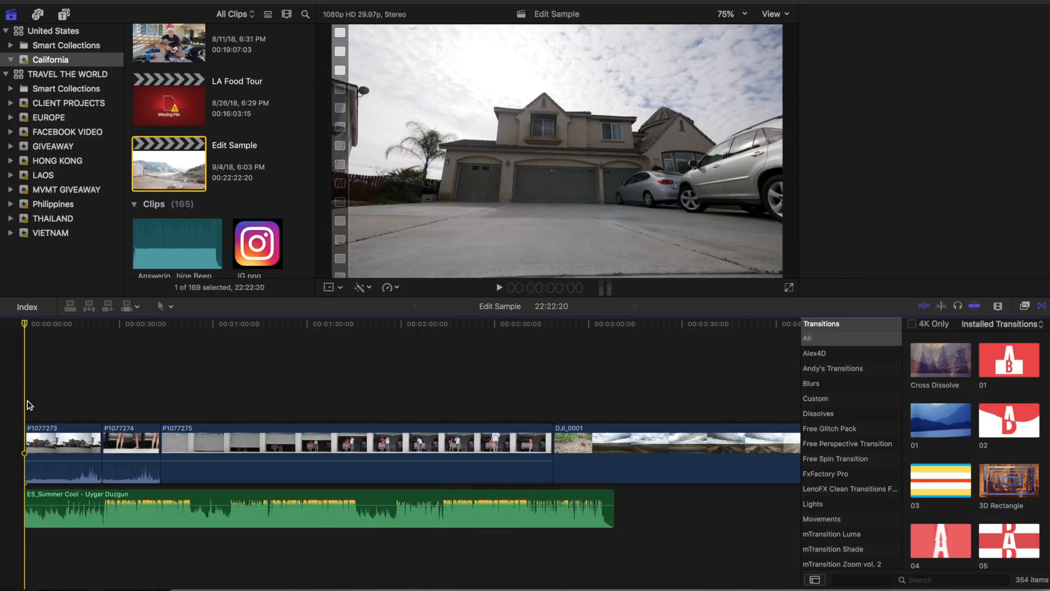
pyautogui.press('space')
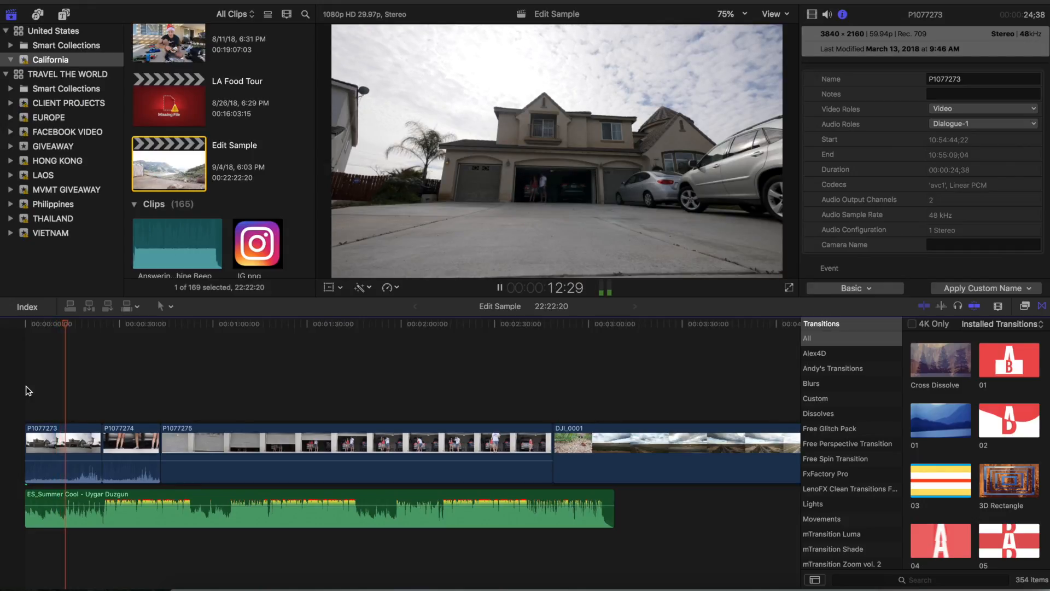
pyautogui.press('space')
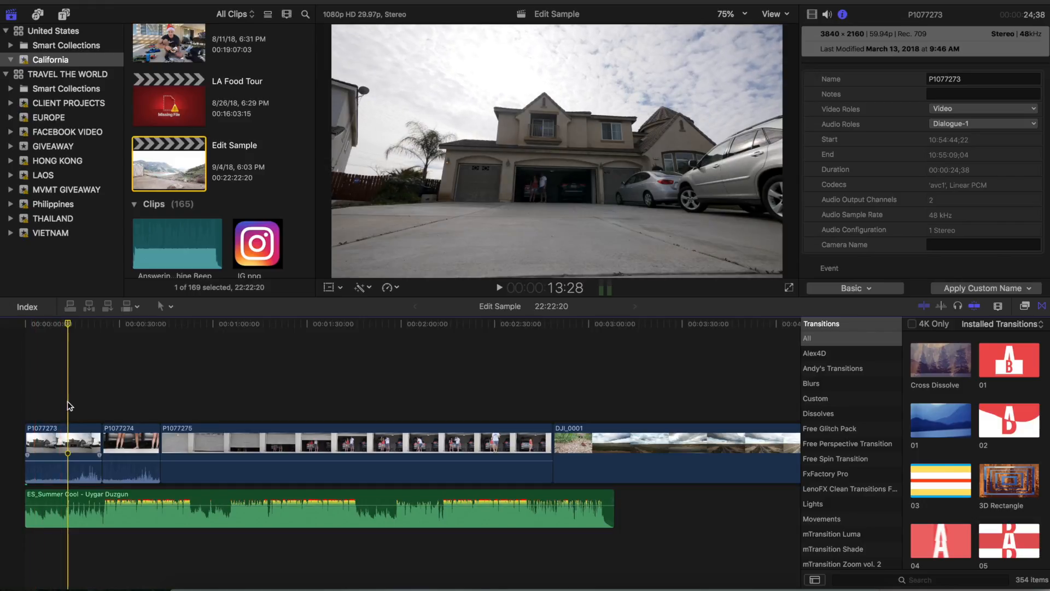
pyautogui.press('Left')
pyautogui.press('Left')
pyautogui.press('Left')
pyautogui.press('Left')
pyautogui.press('Left')
pyautogui.press('Left')
pyautogui.press('Left')
pyautogui.press('Left')
pyautogui.press('Left')
pyautogui.press('Left')
pyautogui.press('Left')
pyautogui.press('Left')
pyautogui.press('Left')
pyautogui.press('Left')
pyautogui.press('Left')
pyautogui.press('Left')
pyautogui.press('Left')
pyautogui.press('Left')
pyautogui.press('Left')
pyautogui.press('Left')
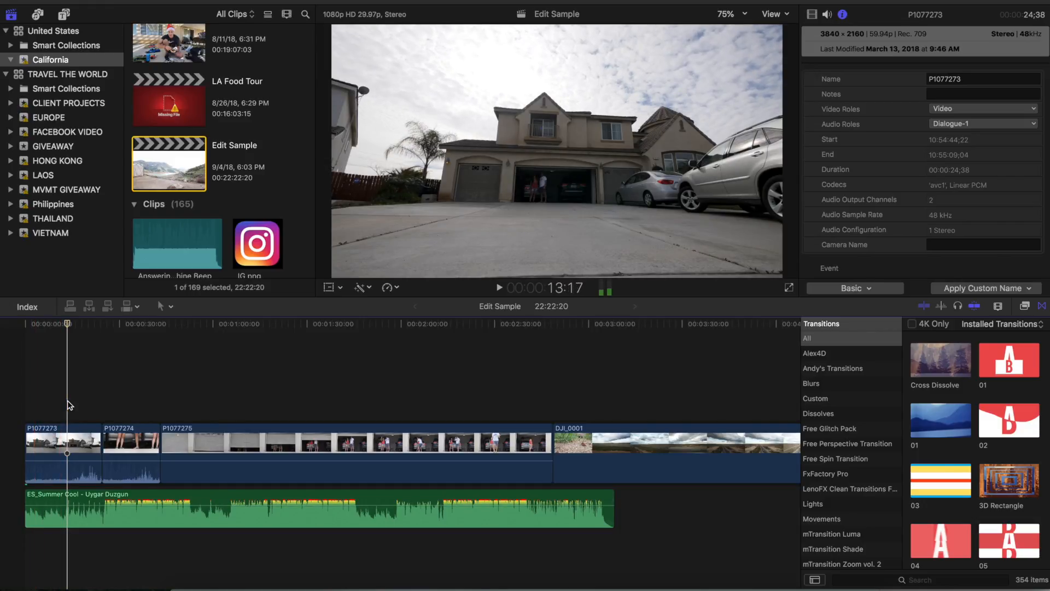
pyautogui.scroll(5, 109, 375)
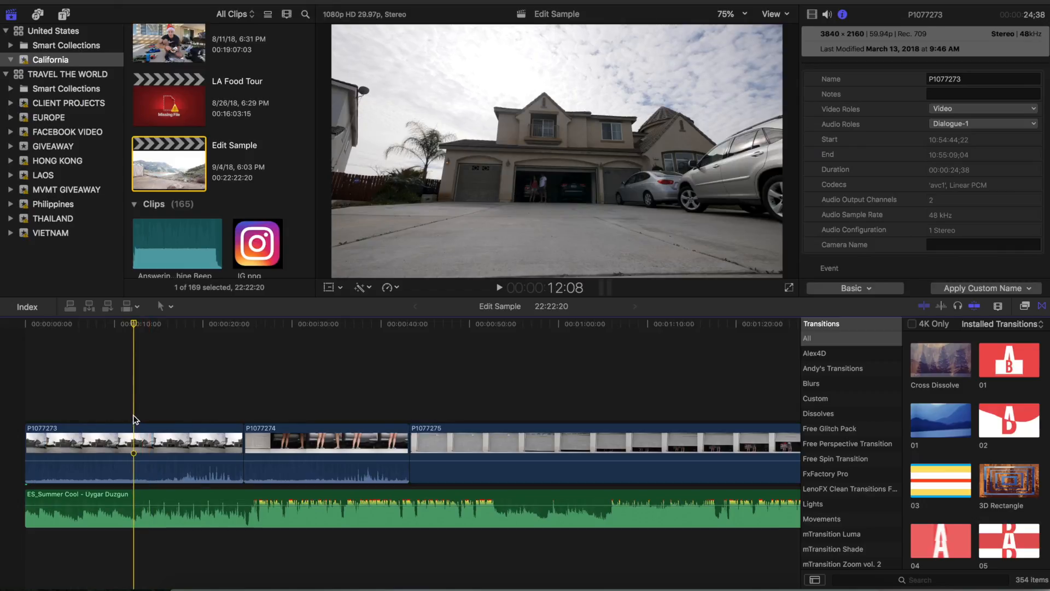
pyautogui.moveTo(27, 494); pyautogui.dragTo(57, 501)
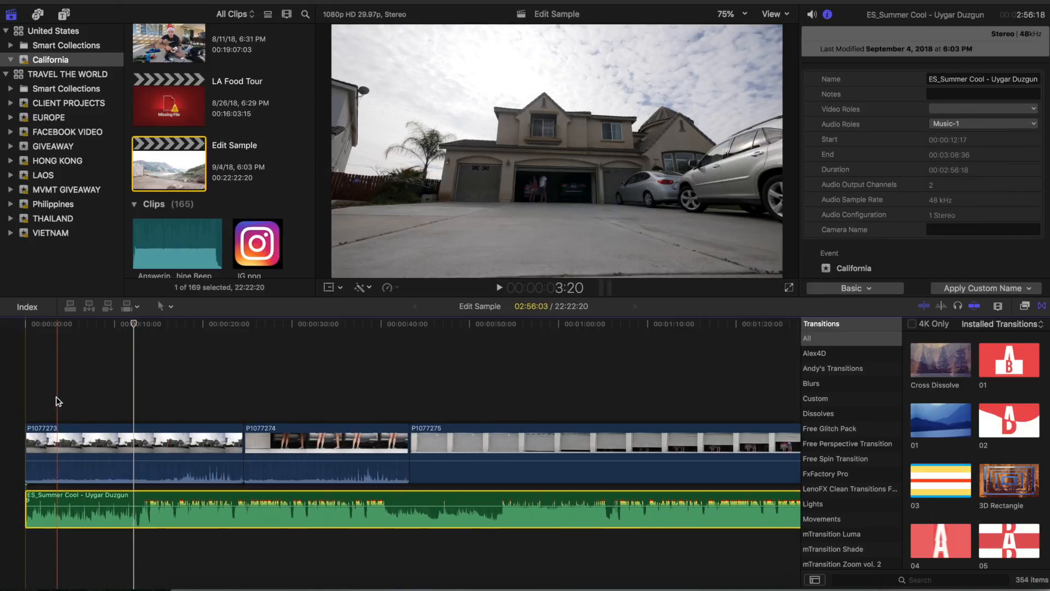
# Step: Play the edit from the start and place markers on the beats in the music clip's opening, five in all
pyautogui.click(26, 399)
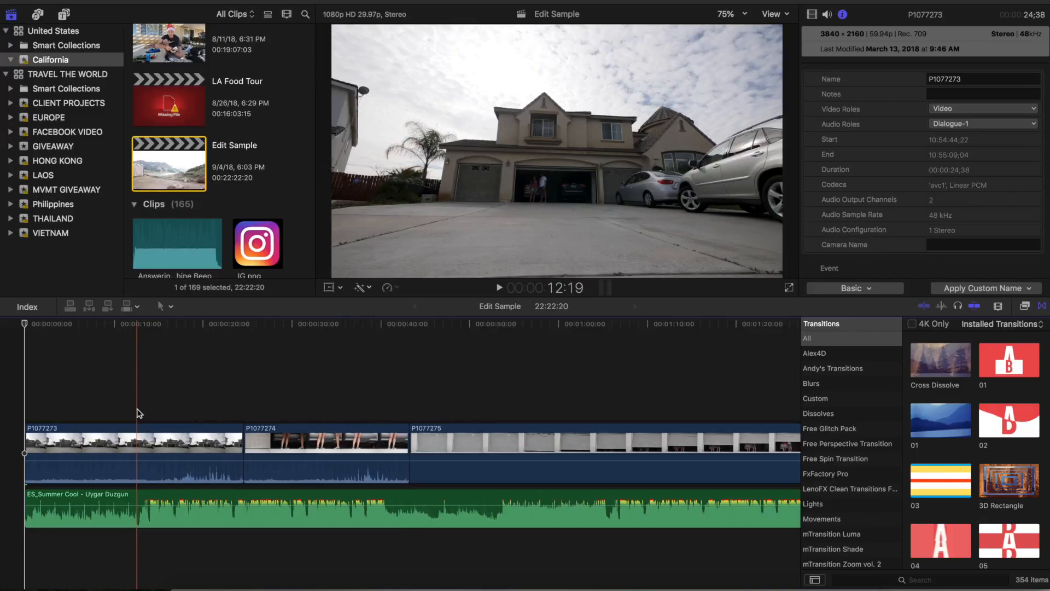
pyautogui.press('space')
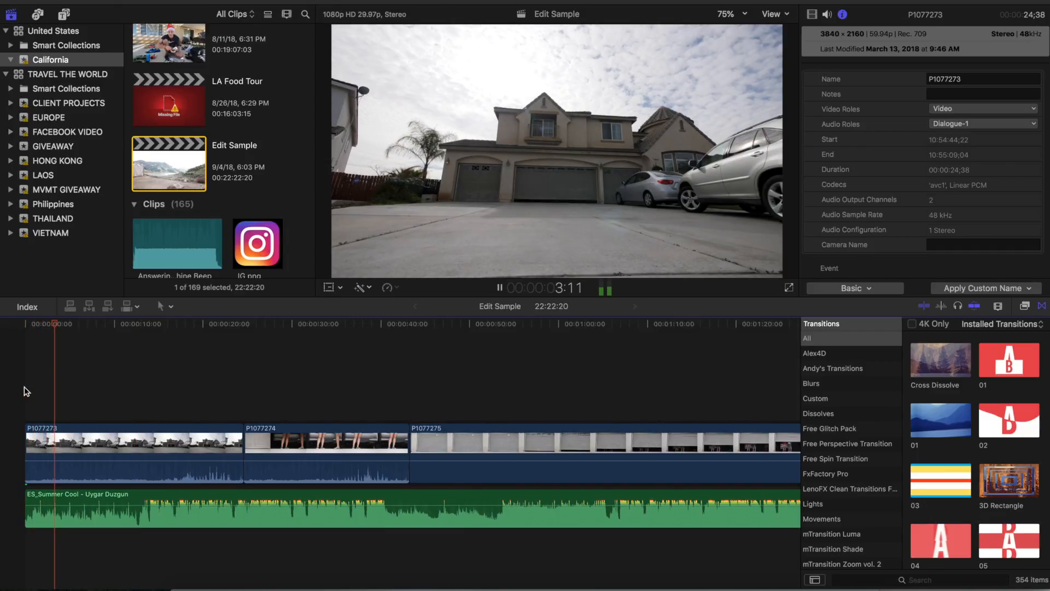
pyautogui.press('space')
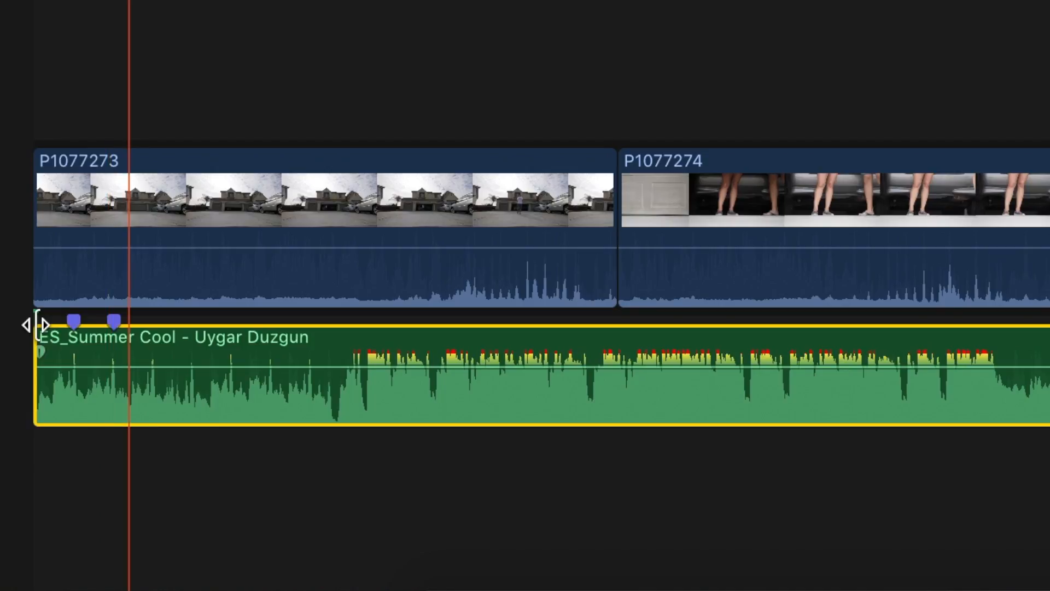
pyautogui.press('m')
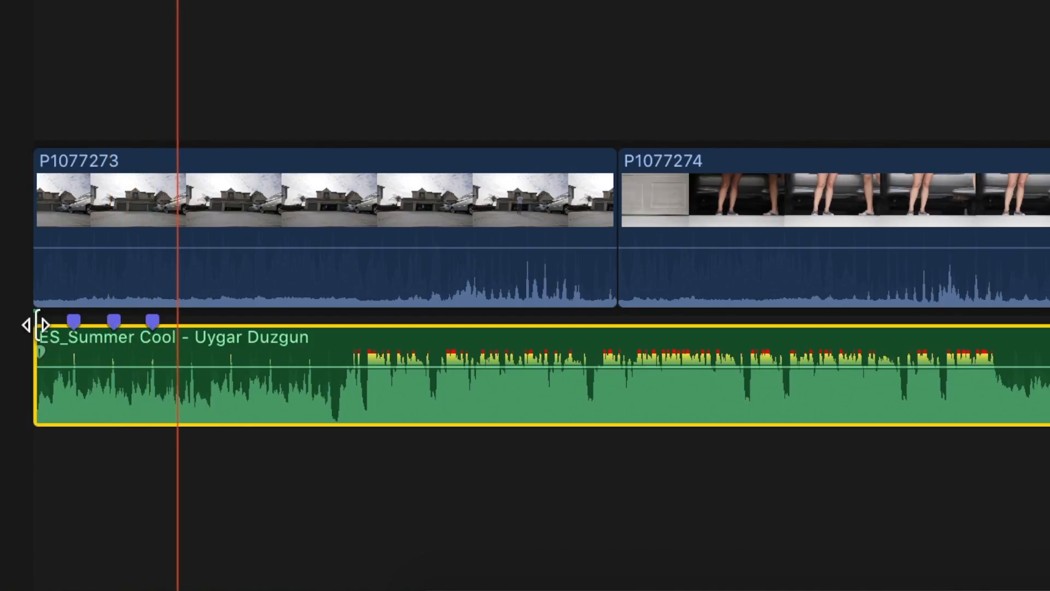
pyautogui.press('m')
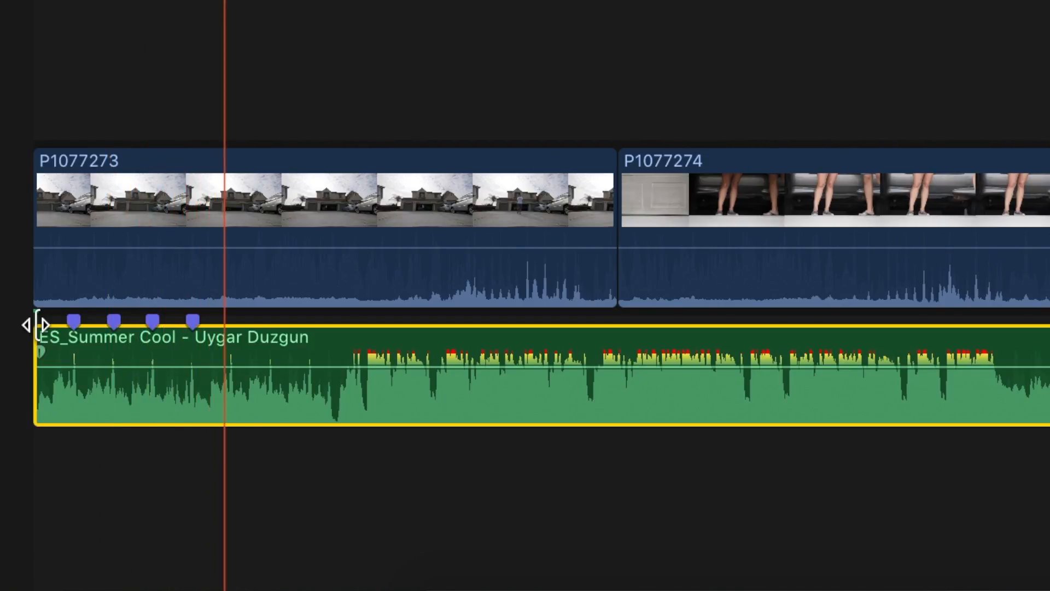
pyautogui.press('m')
pyautogui.press('space')
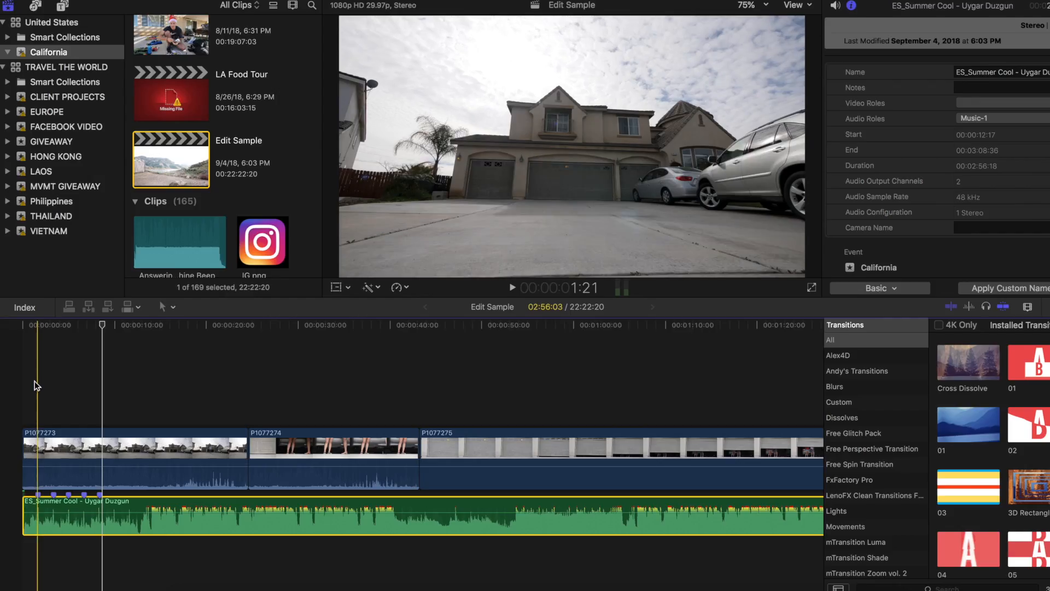
# Step: Place the playhead on the music clip's third beat marker at 5:01 and select the music clip
pyautogui.press('super+equal')
pyautogui.press('super+equal')
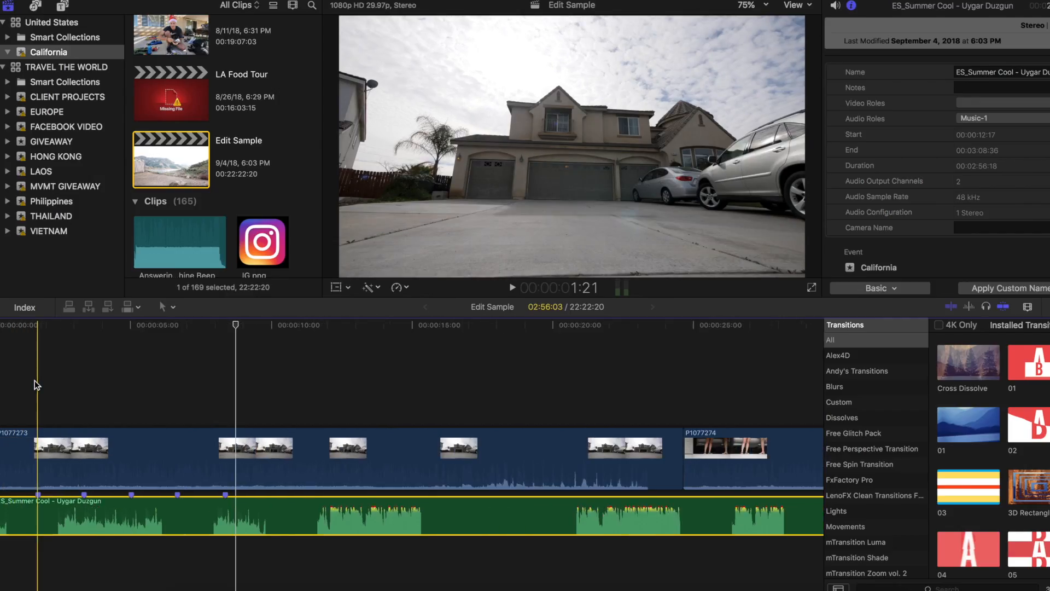
pyautogui.hscroll(-2, 34, 379)
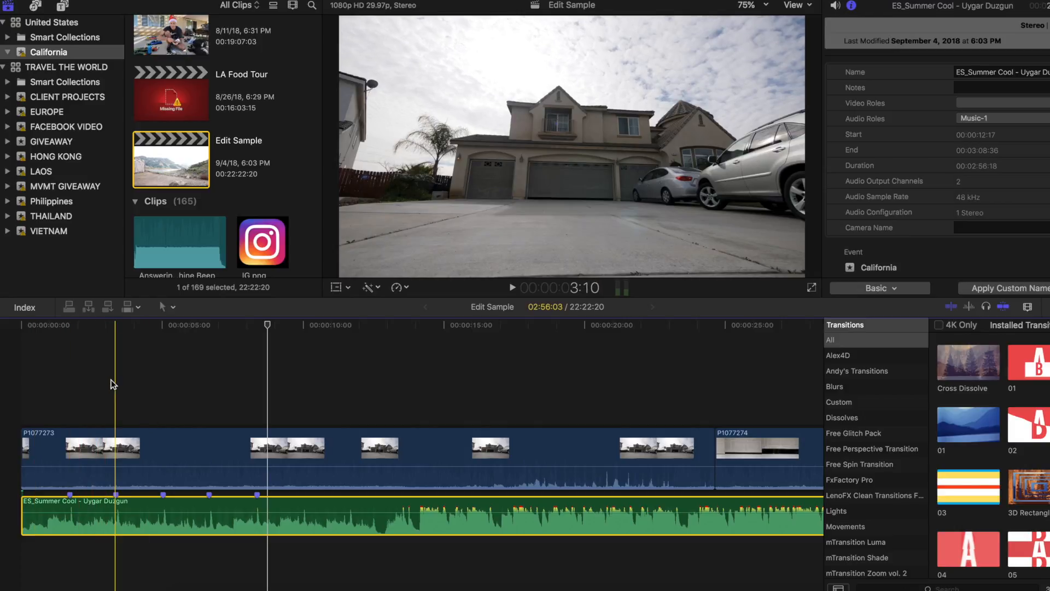
pyautogui.click(164, 384)
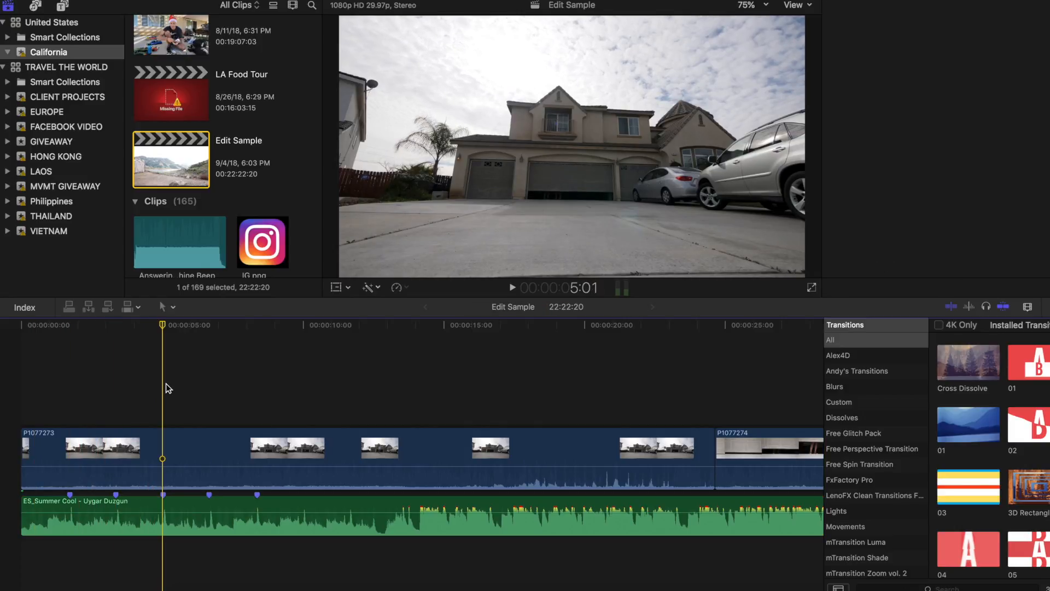
pyautogui.click(154, 501)
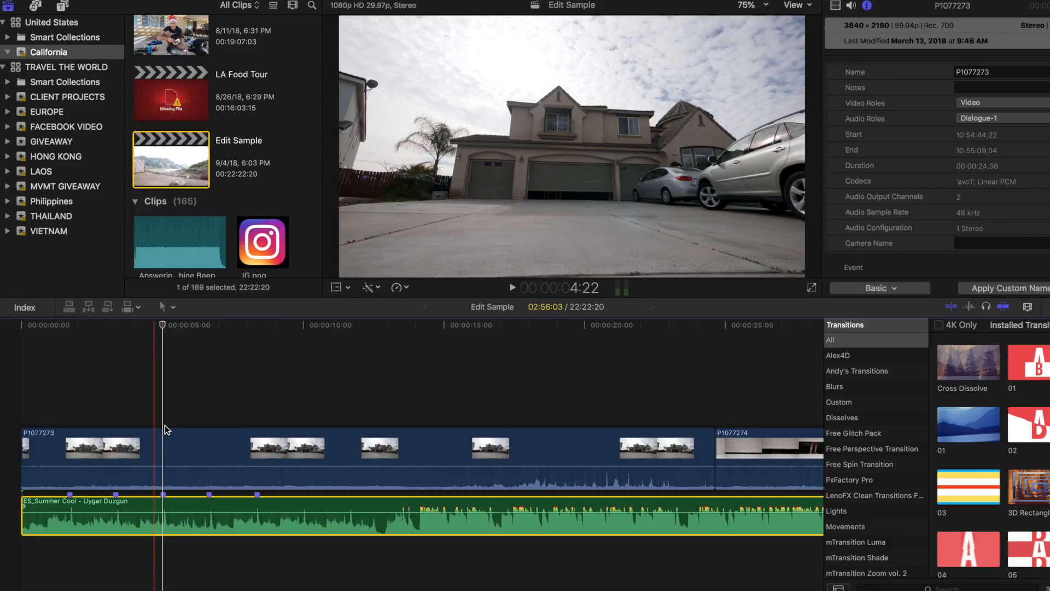
pyautogui.press('super+equal')
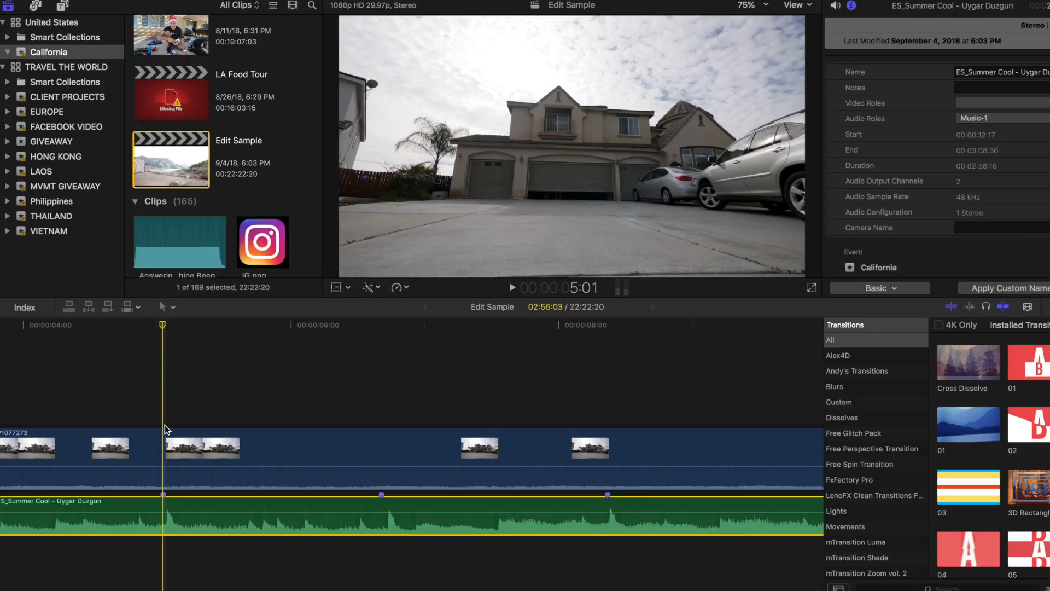
# Step: Step frame by frame around the third beat marker to compare it with the beat's peak in the waveform
pyautogui.press('Left')
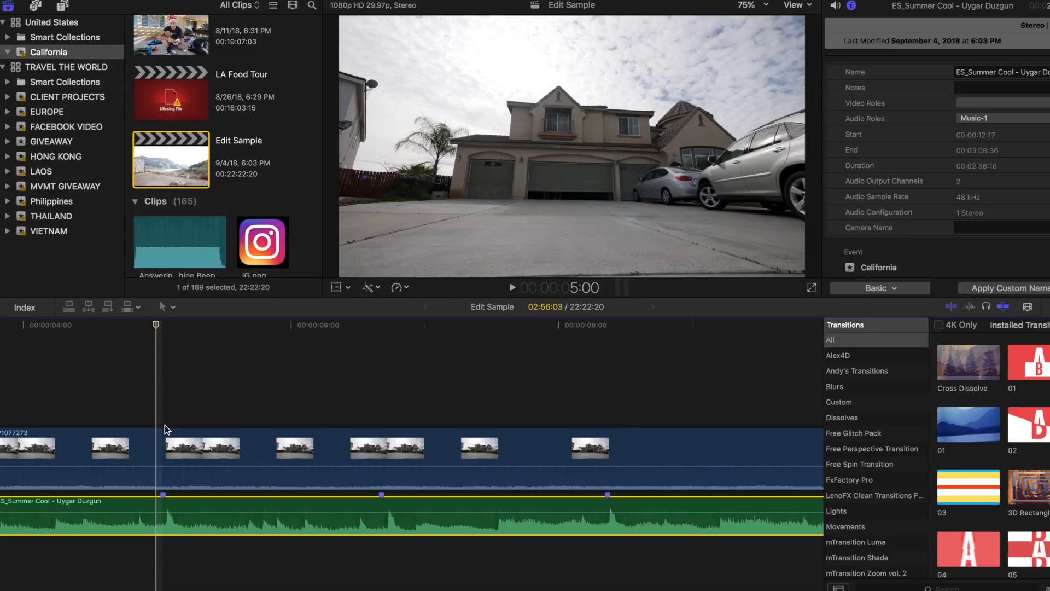
pyautogui.press('Right')
pyautogui.press('Left')
pyautogui.press('Right')
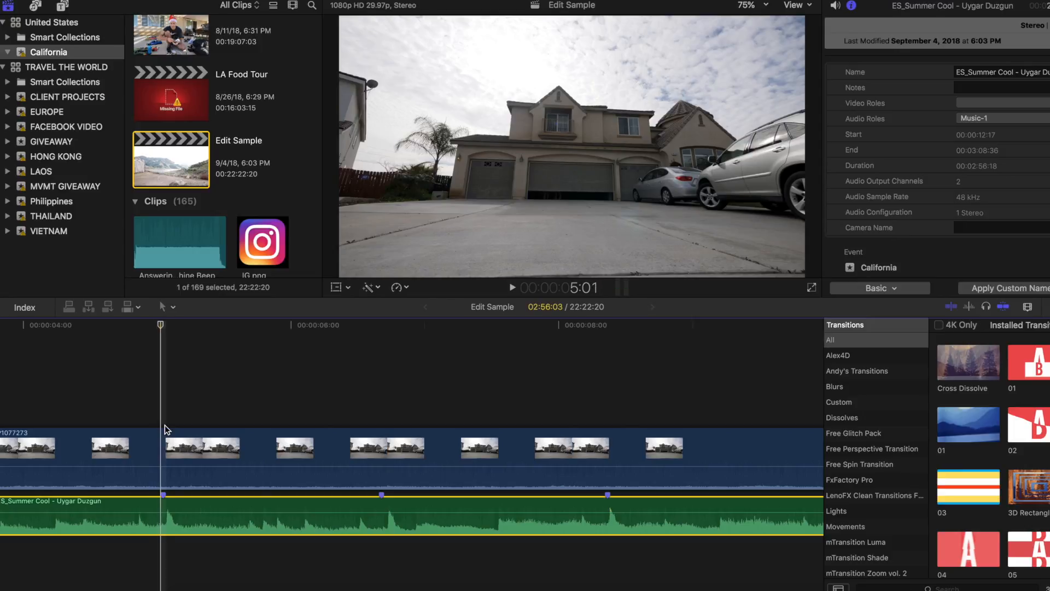
pyautogui.press('Right')
pyautogui.press('Left')
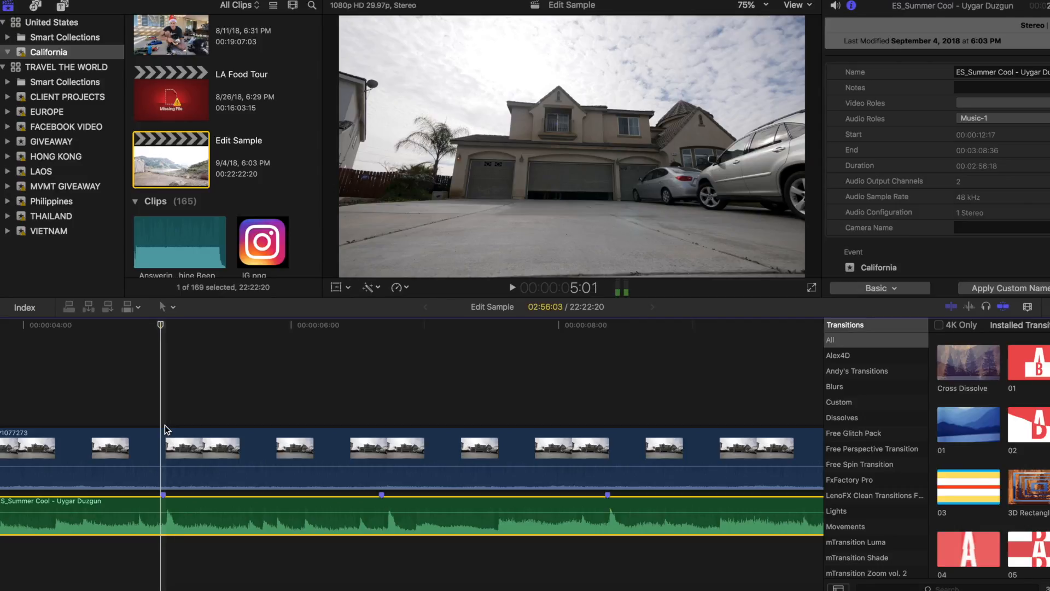
pyautogui.press('Right')
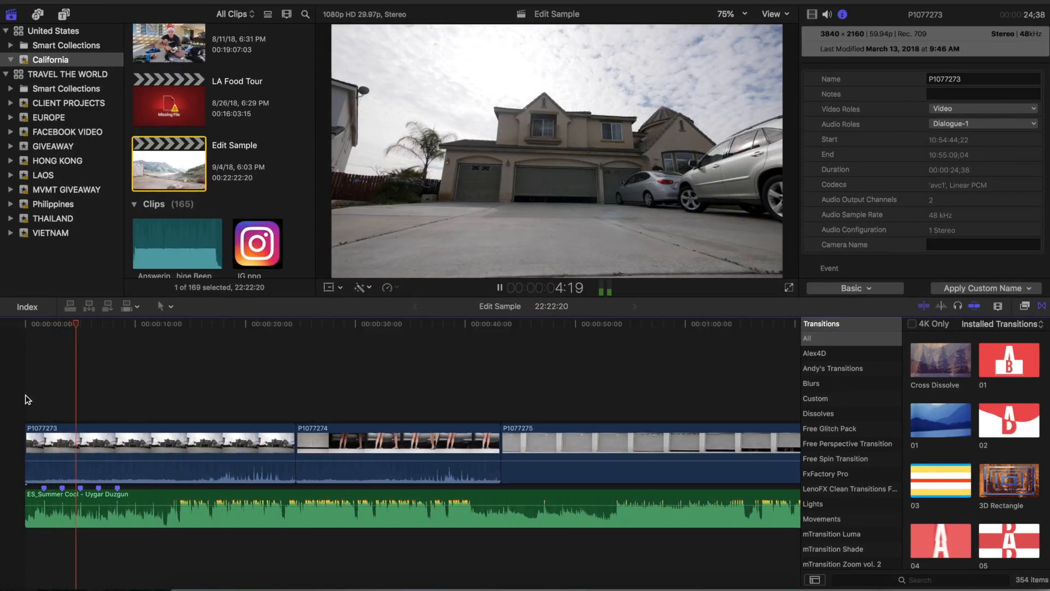
# Step: Park the playhead at 5:02 on the third beat marker and cut the first P1077273 clip there with the Blade tool
pyautogui.press('space')
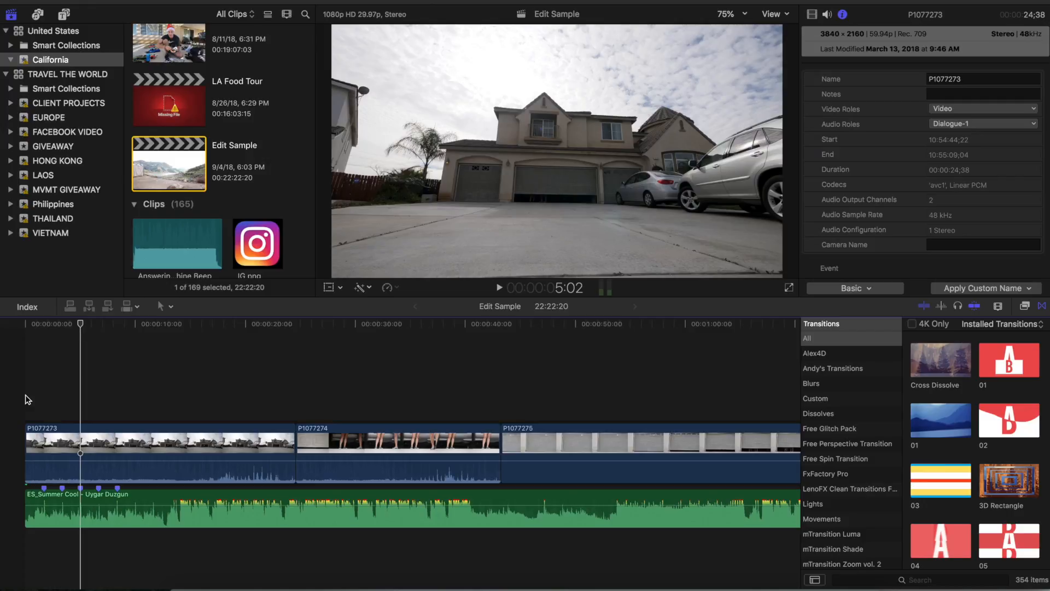
pyautogui.press('Left')
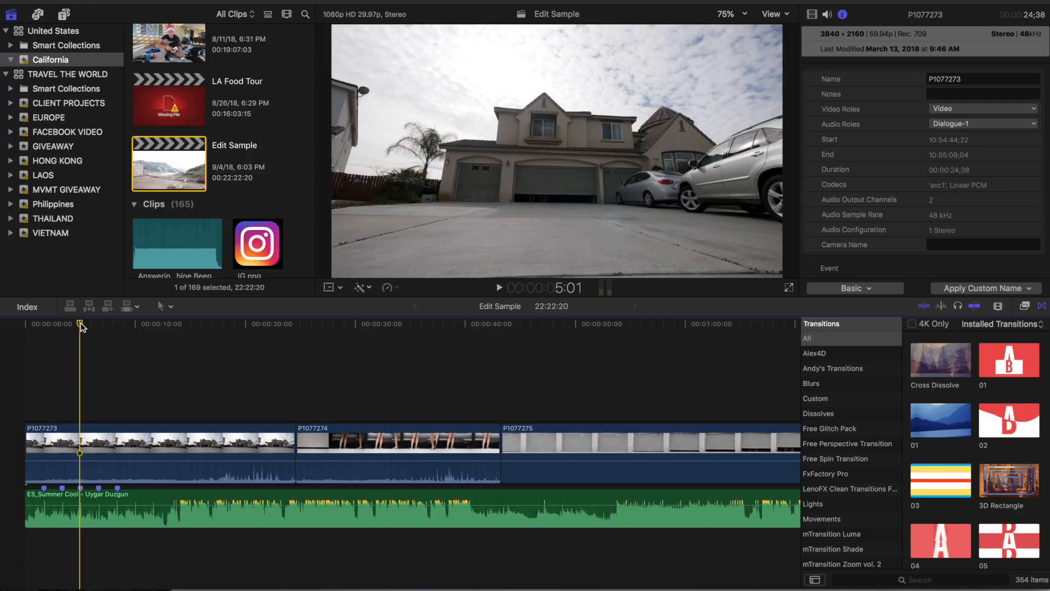
pyautogui.press('super+equal')
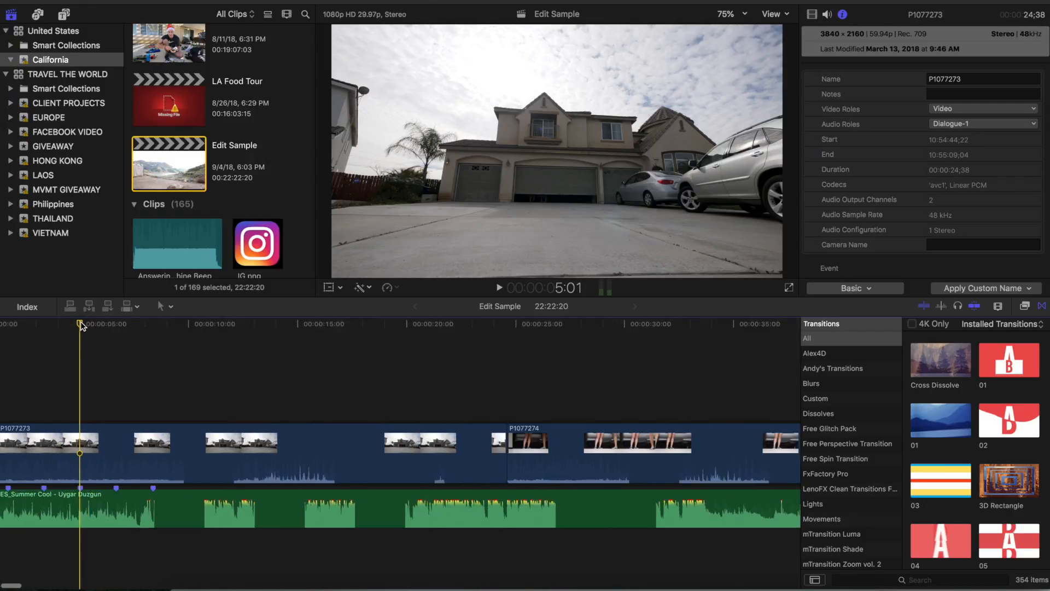
pyautogui.press('Right')
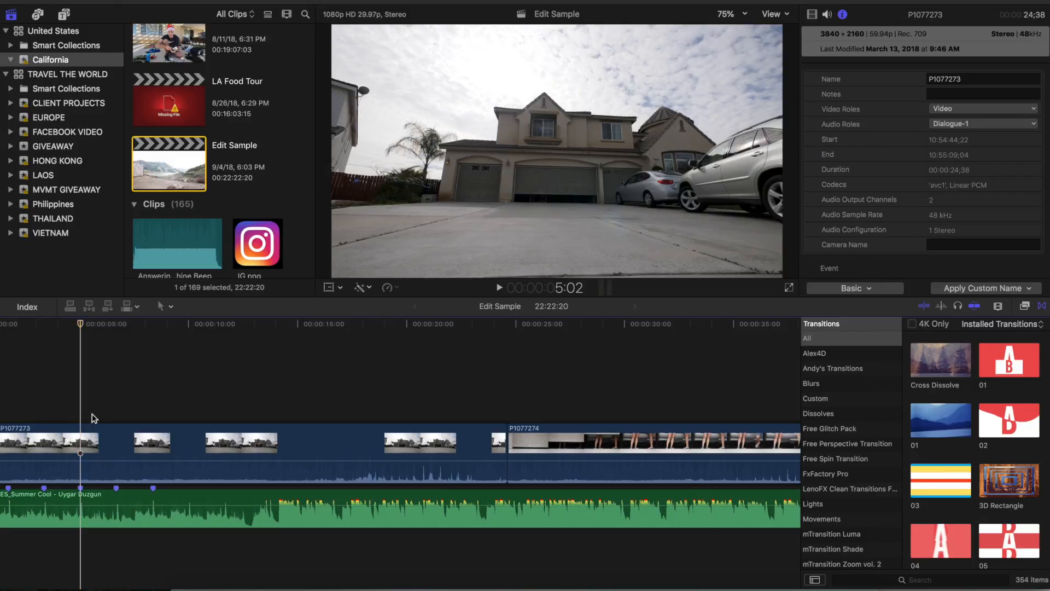
pyautogui.click(171, 308)
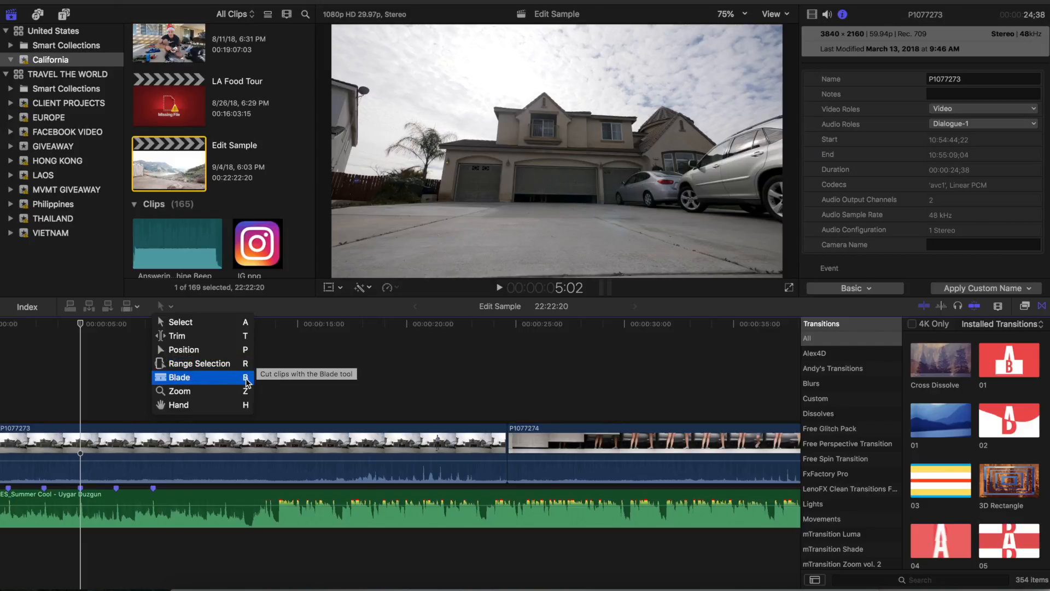
pyautogui.click(168, 308)
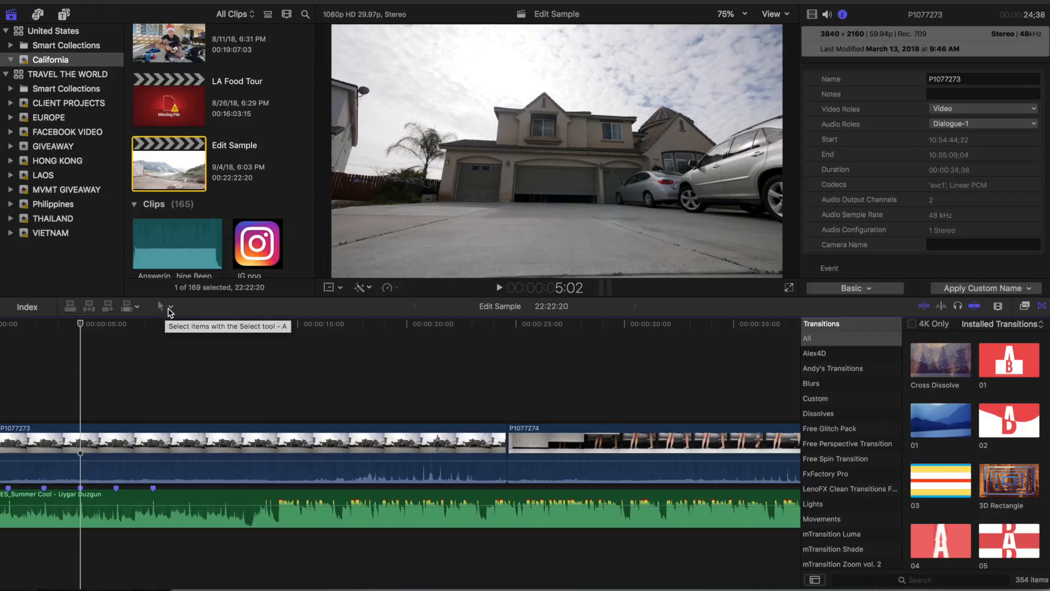
pyautogui.click(166, 309)
pyautogui.click(166, 309)
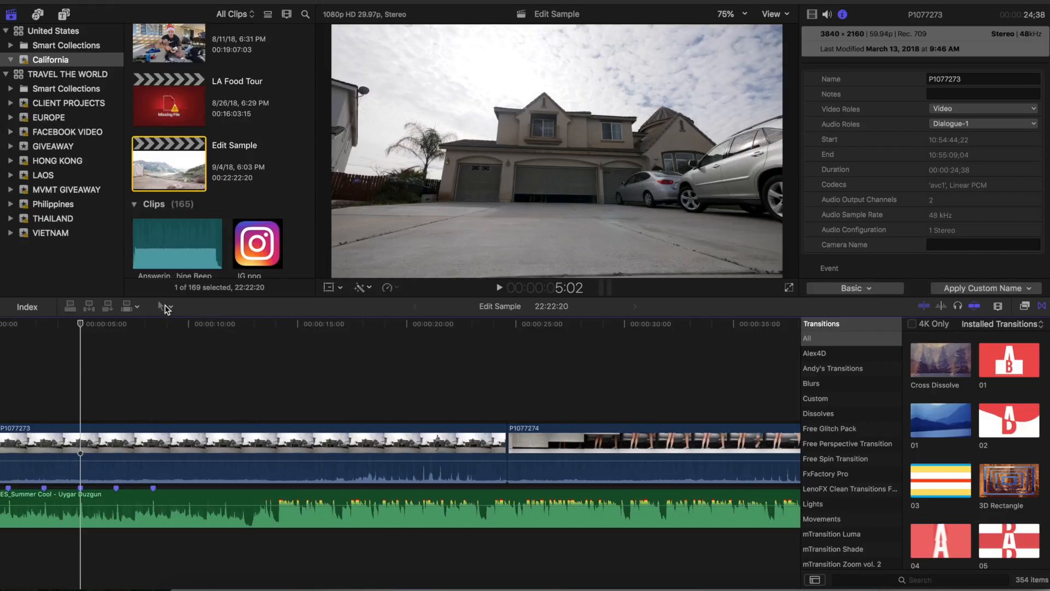
pyautogui.click(83, 438)
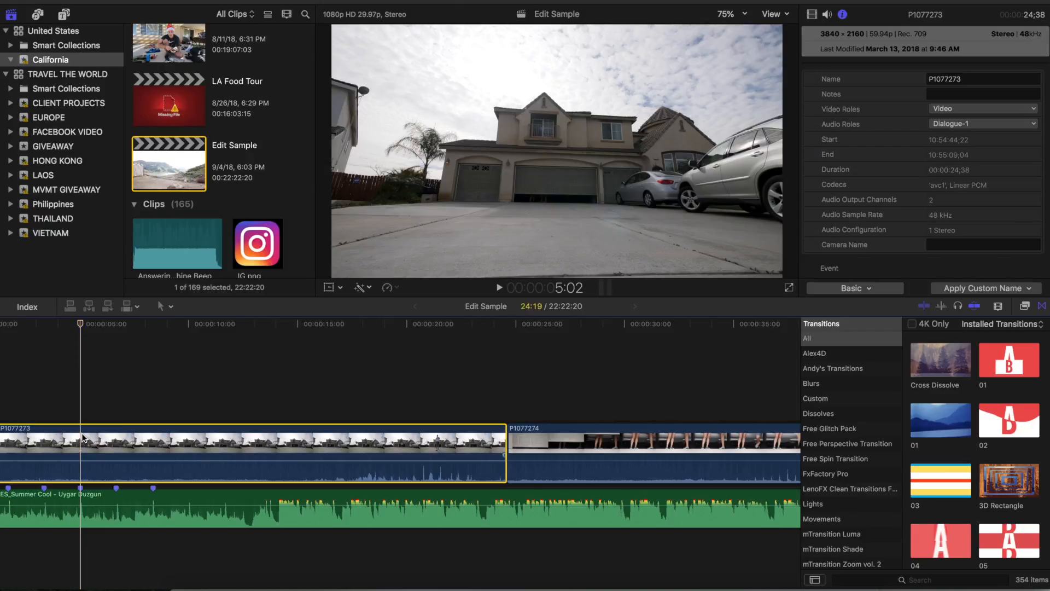
pyautogui.press('b')
pyautogui.click(82, 436)
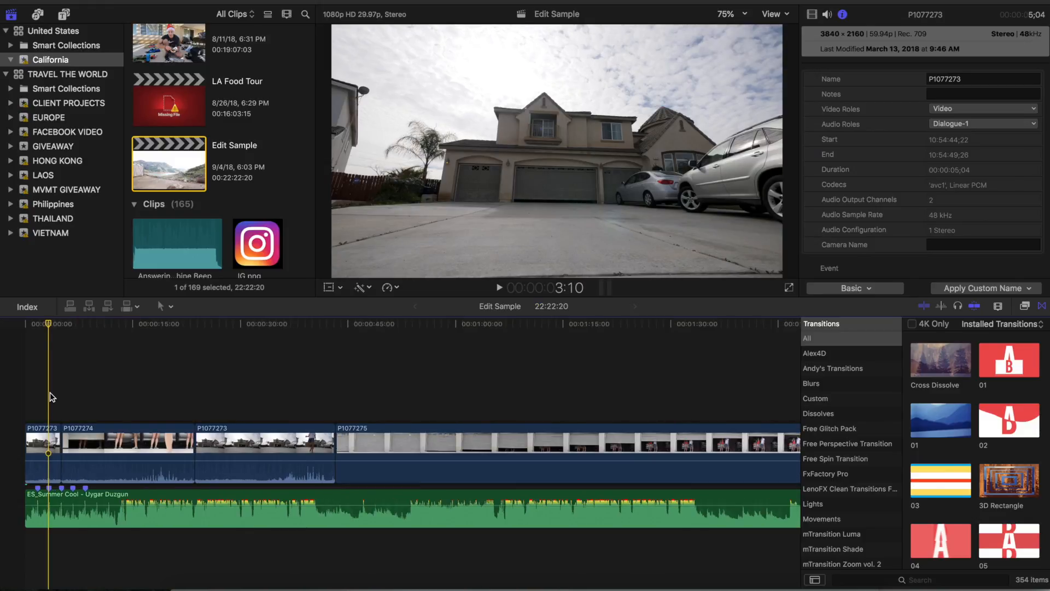
# Step: Trim the start of clip P1077274 to the playhead at 7:11, where the feet show below the garage door
pyautogui.press('space')
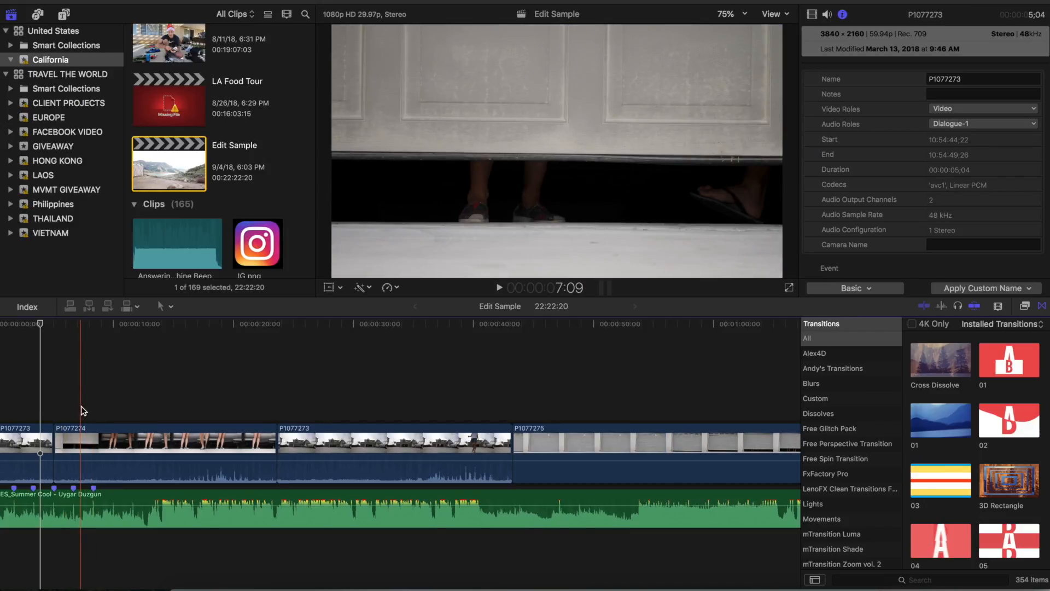
pyautogui.click(81, 407)
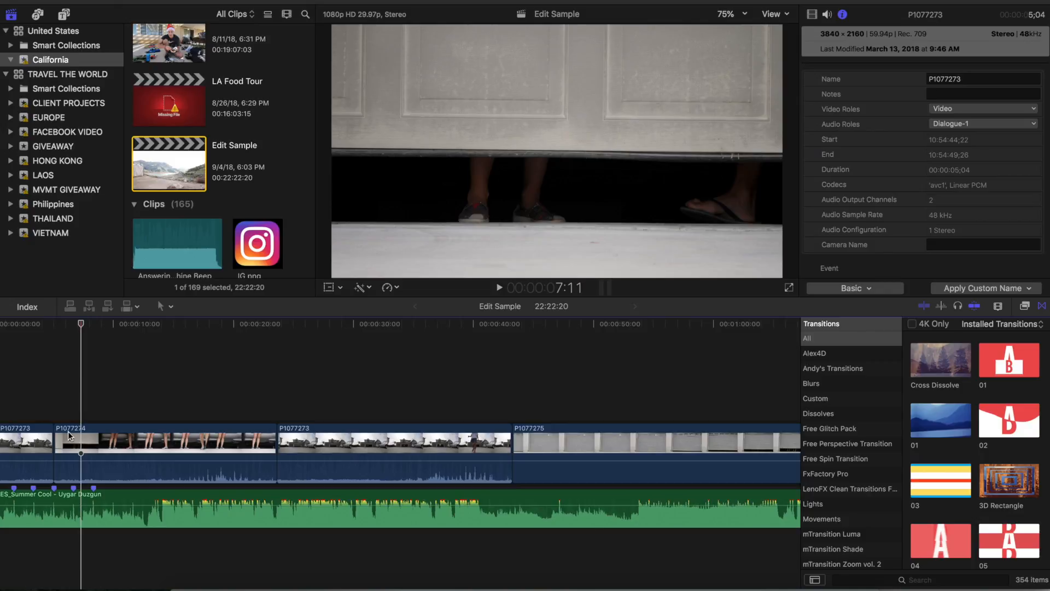
pyautogui.moveTo(58, 446); pyautogui.dragTo(82, 446)
# Step: Play across the cut between P1077273 and P1077274 to check it against the beat, stopping near the fourth marker
pyautogui.click(68, 396)
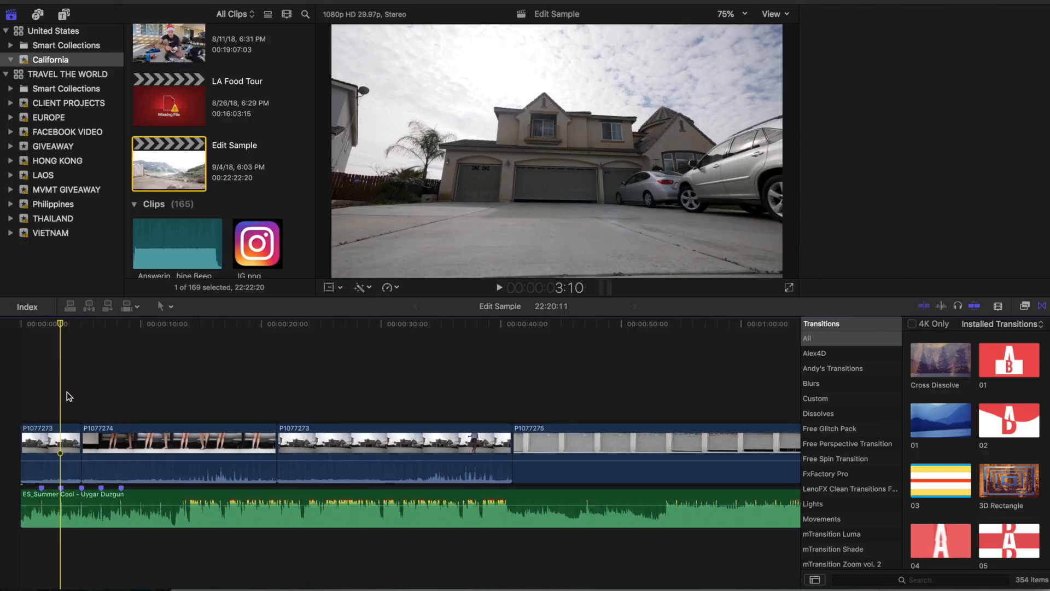
pyautogui.press('space')
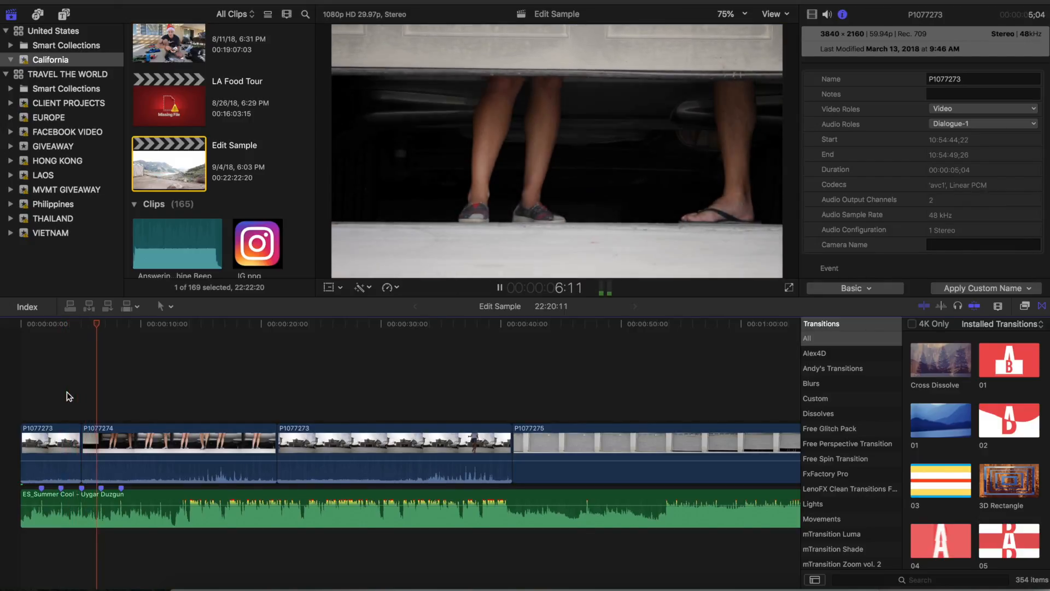
pyautogui.press('space')
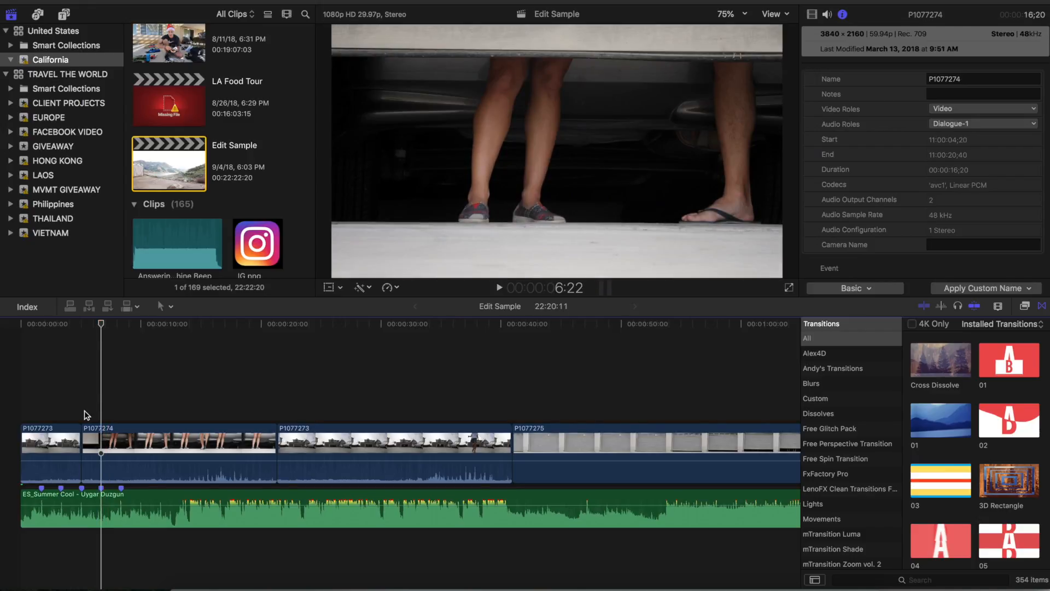
# Step: Cut clip P1077274 at 6:22 on the fourth beat marker and delete the remainder after the cut
pyautogui.press('super+b')
pyautogui.click(232, 448)
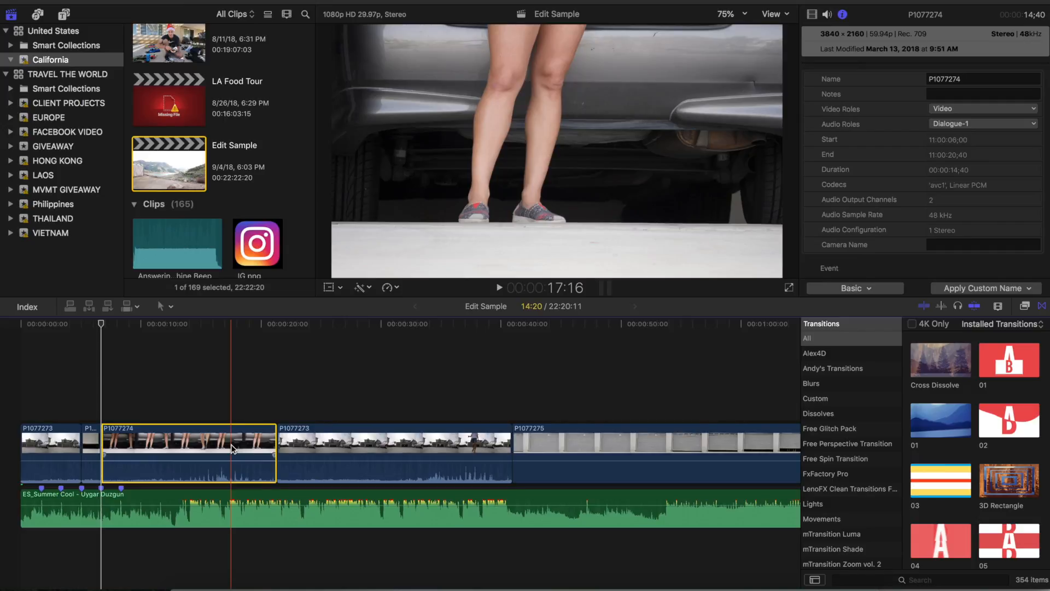
pyautogui.press('Delete')
# Step: Play the edit from the start up to 10:01, cut the second P1077273 clip there and delete its remainder
pyautogui.click(11, 400)
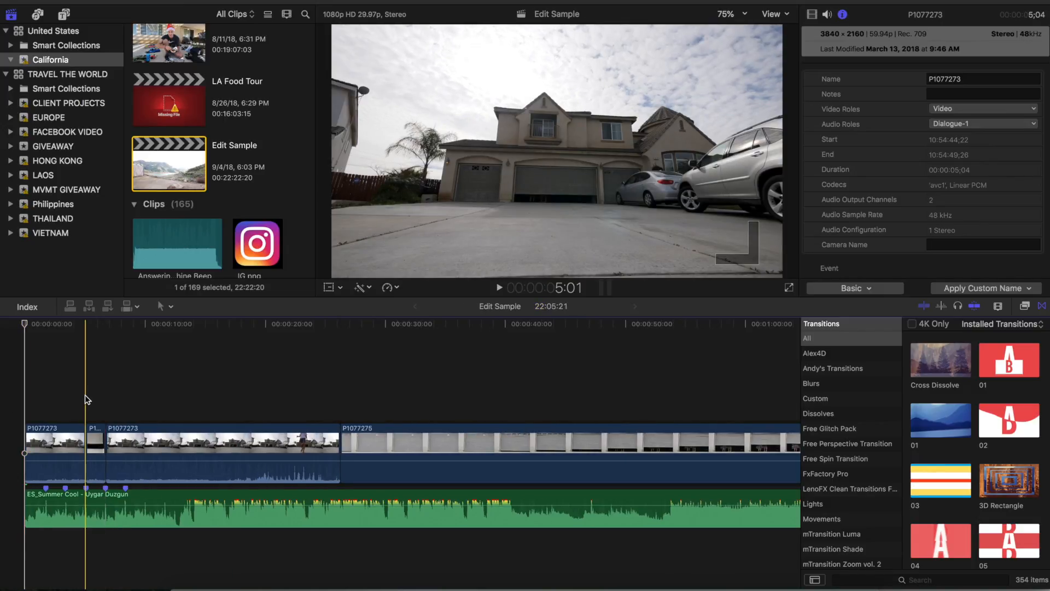
pyautogui.press('space')
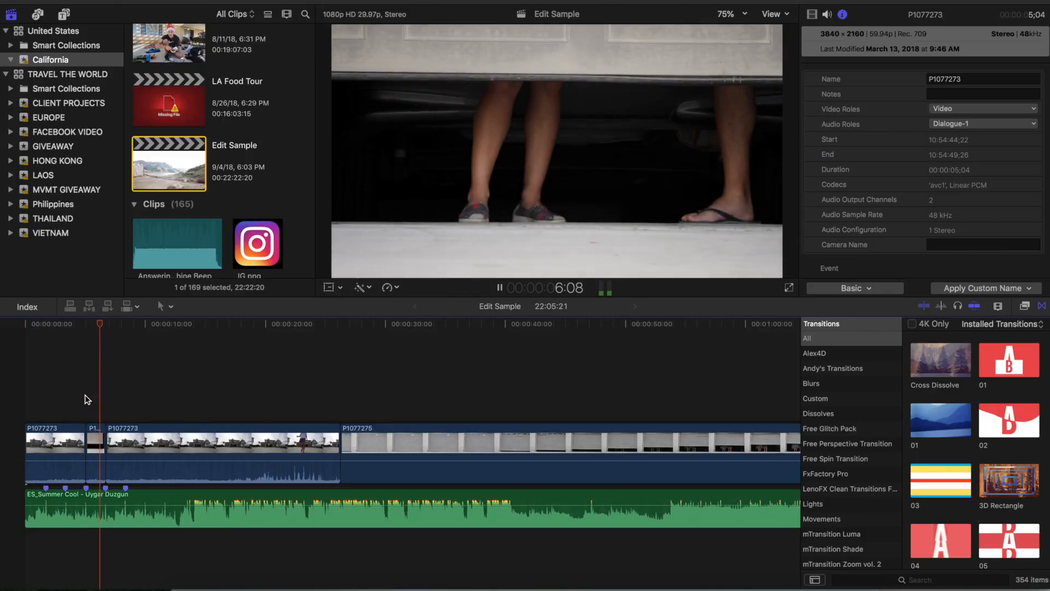
pyautogui.press('space')
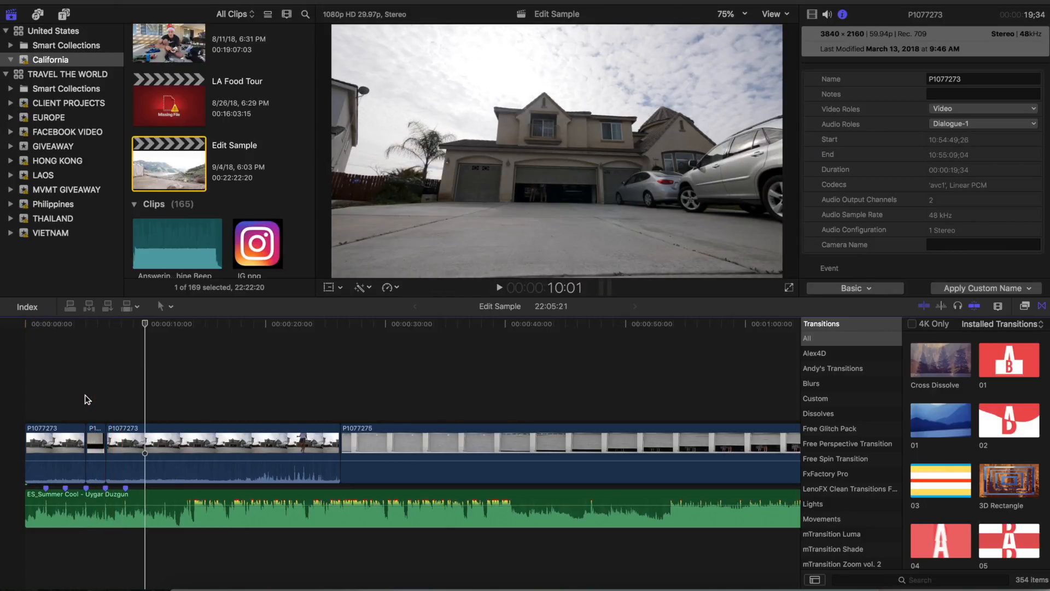
pyautogui.press('super+b')
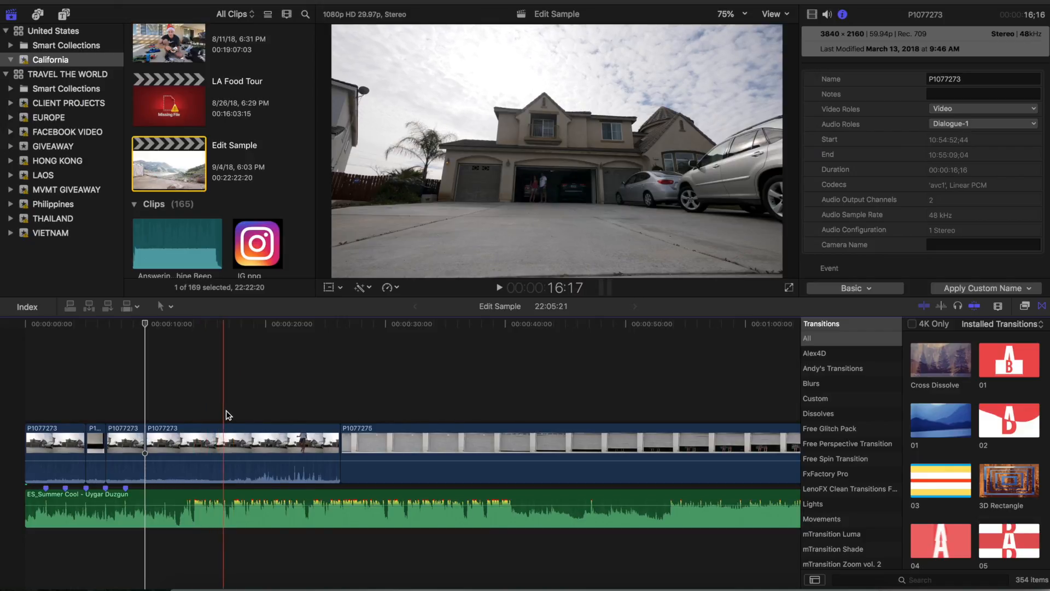
pyautogui.click(221, 451)
pyautogui.click(221, 451)
pyautogui.press('Delete')
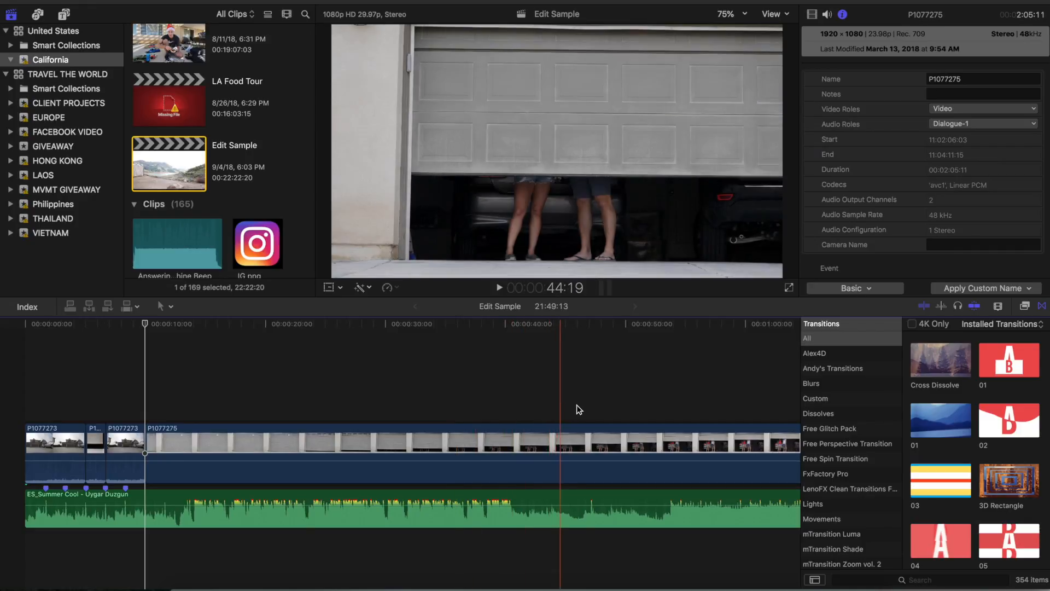
# Step: Cut clip P1077275 at 46:01, where the legs show below the rising garage door, and delete the part before it
pyautogui.press('super+b')
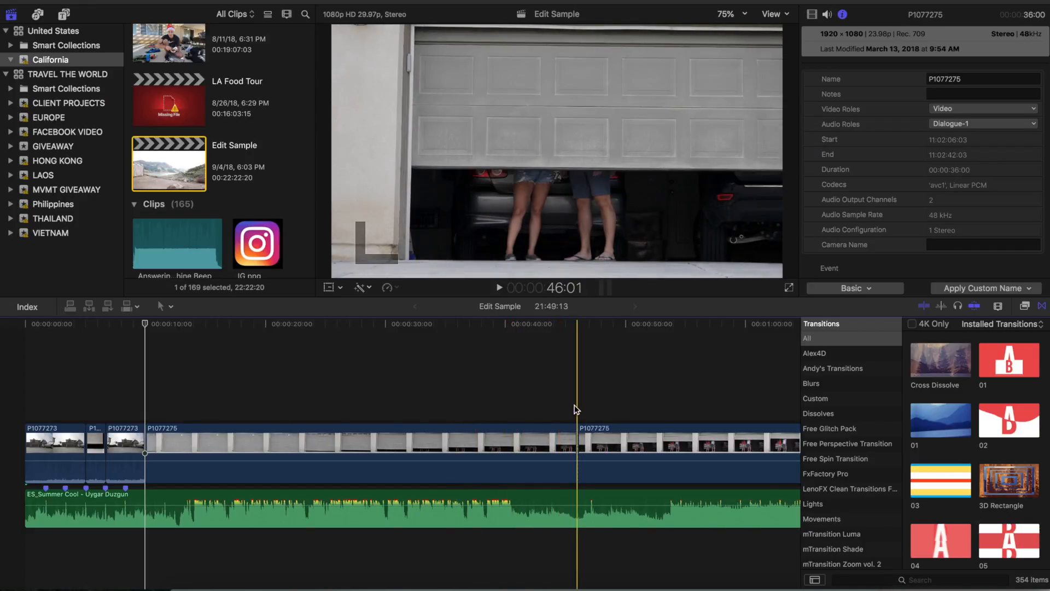
pyautogui.click(537, 435)
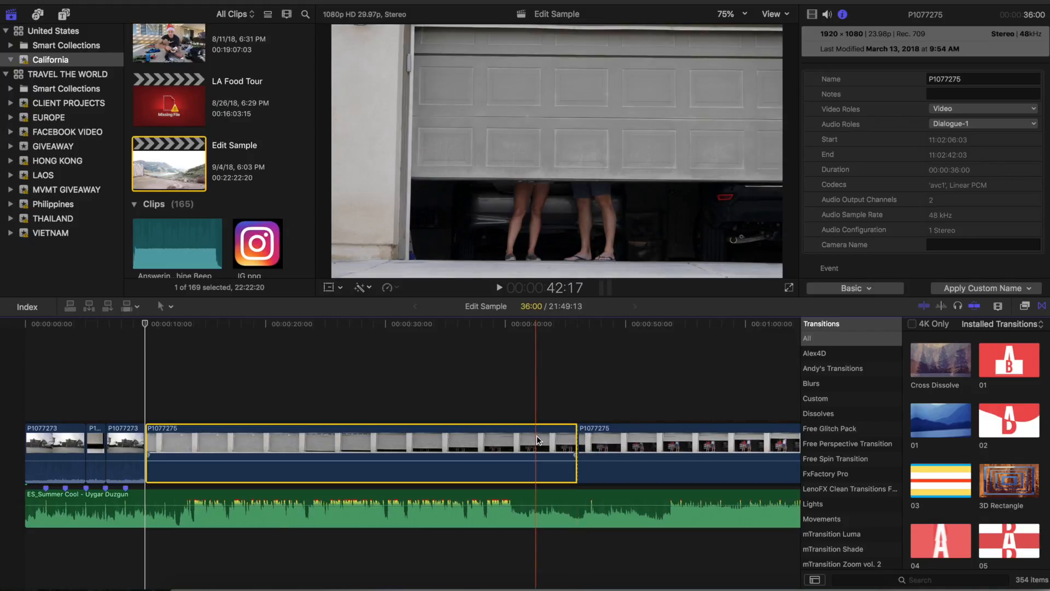
pyautogui.press('BackSpace')
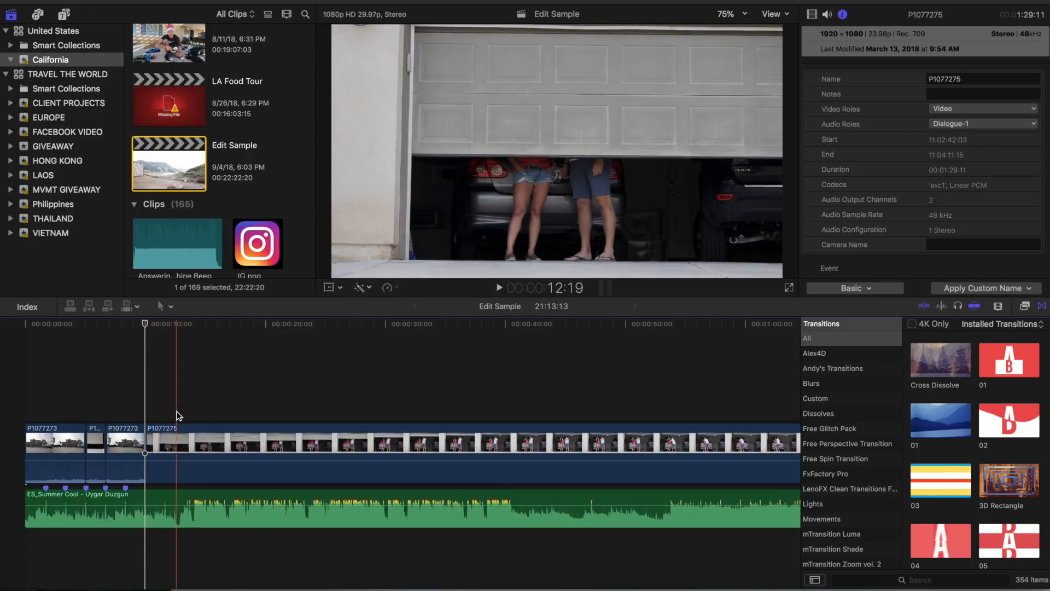
# Step: Play the music on to the strong beat at 14:05 and add a marker there on the music clip
pyautogui.press('space')
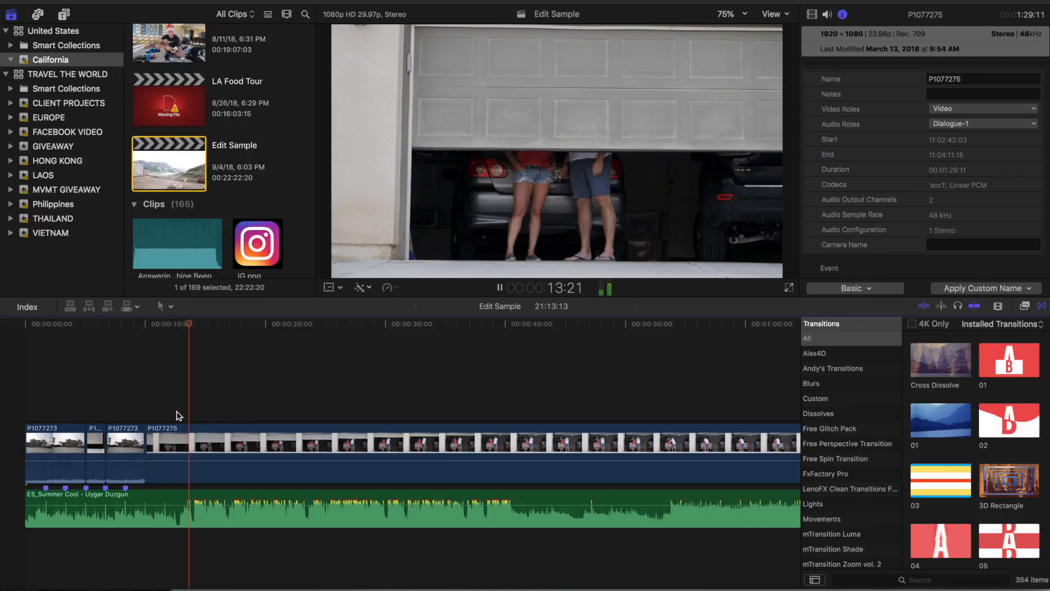
pyautogui.press('space')
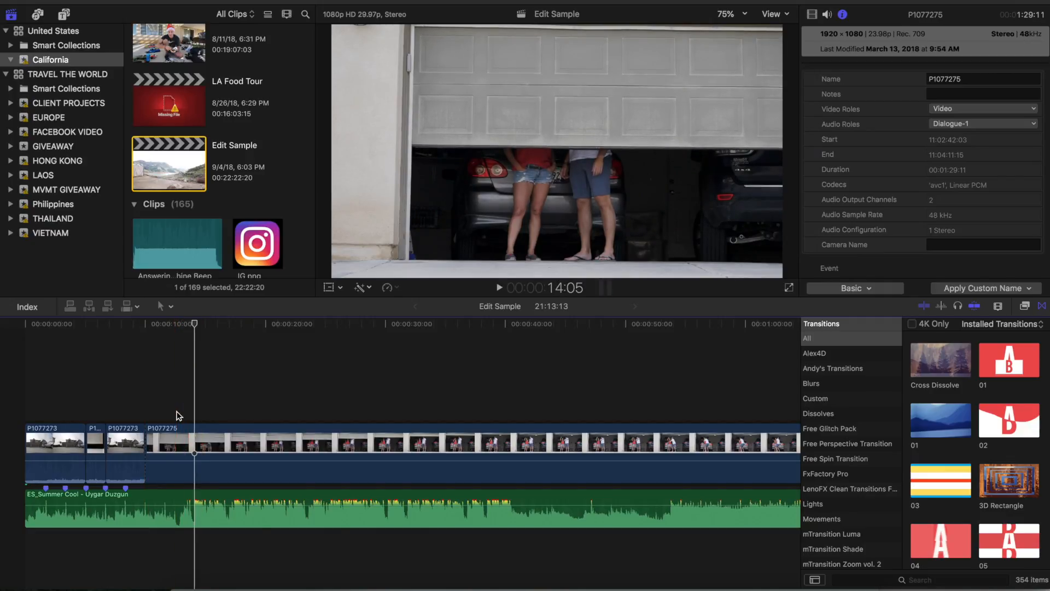
pyautogui.click(197, 497)
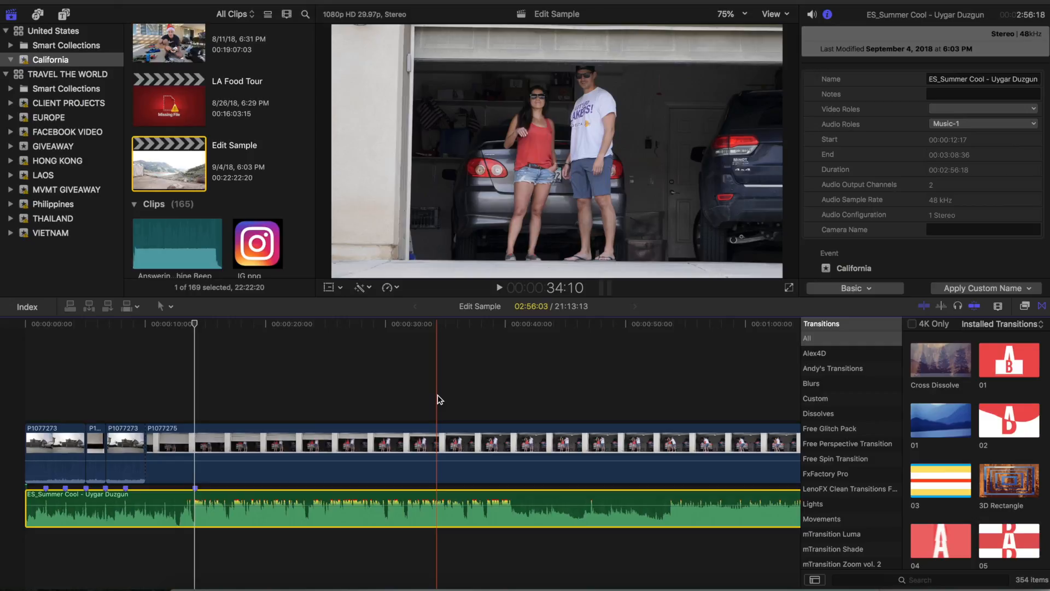
# Step: Mark clip P1077275 at about 34:10 and trim its start until that marker lines up with the music marker at 14:05
pyautogui.click(438, 430)
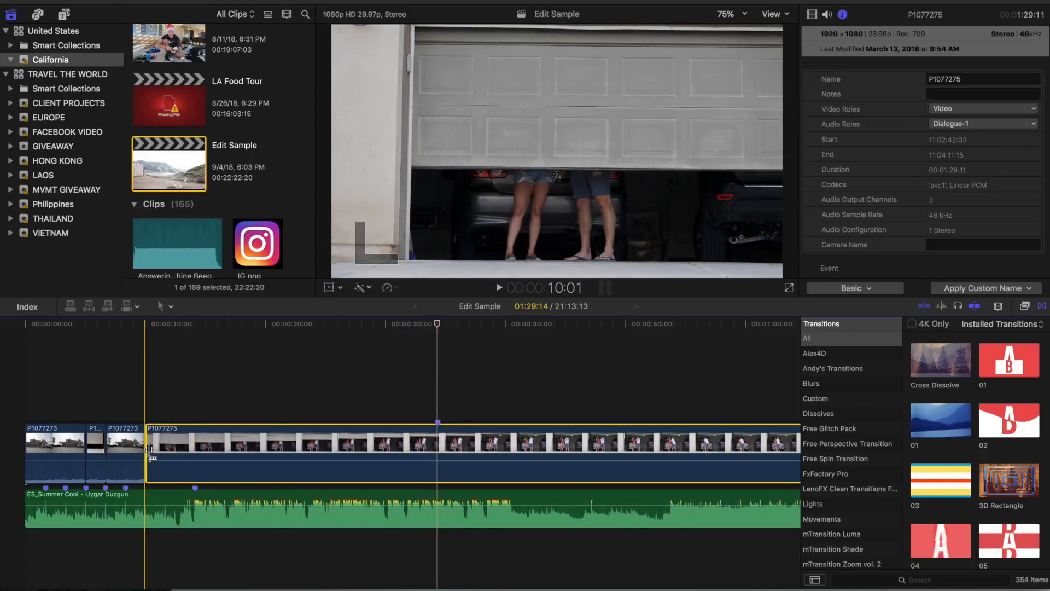
pyautogui.moveTo(150, 448); pyautogui.dragTo(392, 452)
pyautogui.press('space')
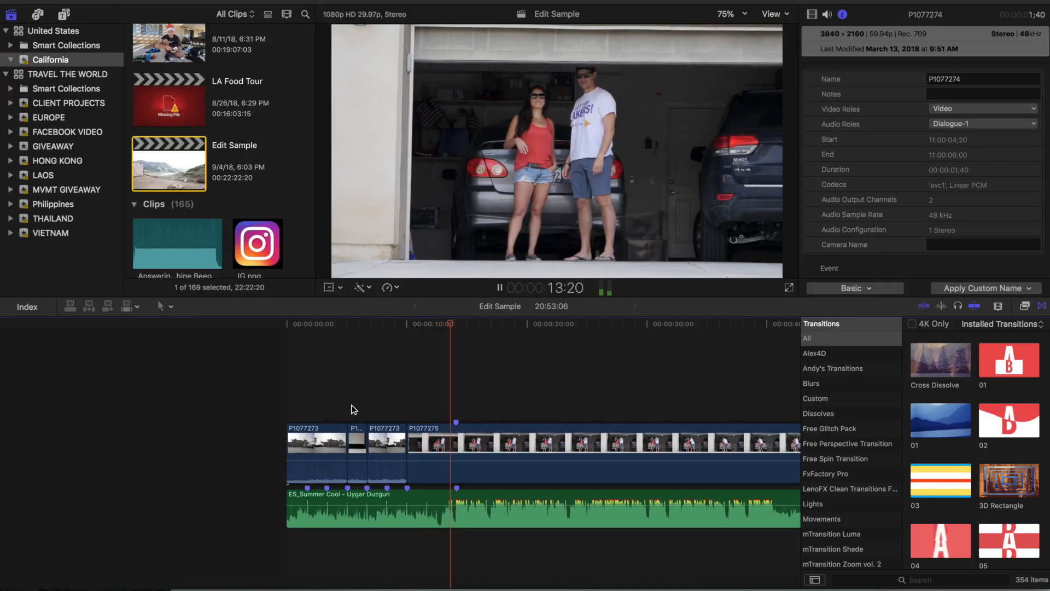
# Step: Cut clip P1077275 at 14:05, where its marker meets the music's beat marker
pyautogui.click(435, 397)
pyautogui.press('super+equal')
pyautogui.press('super+equal')
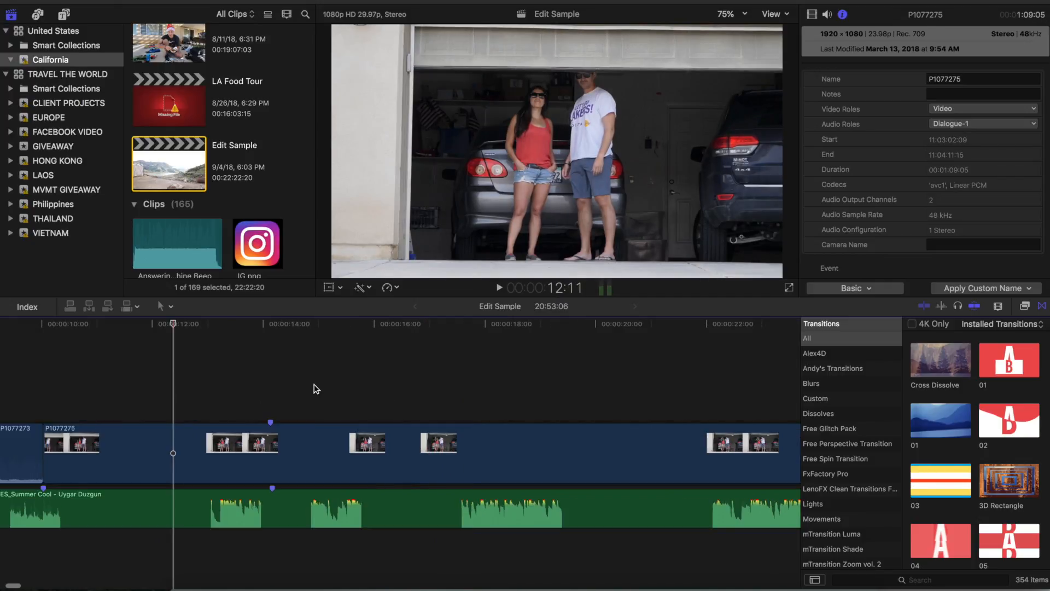
pyautogui.hscroll(-1, 284, 387)
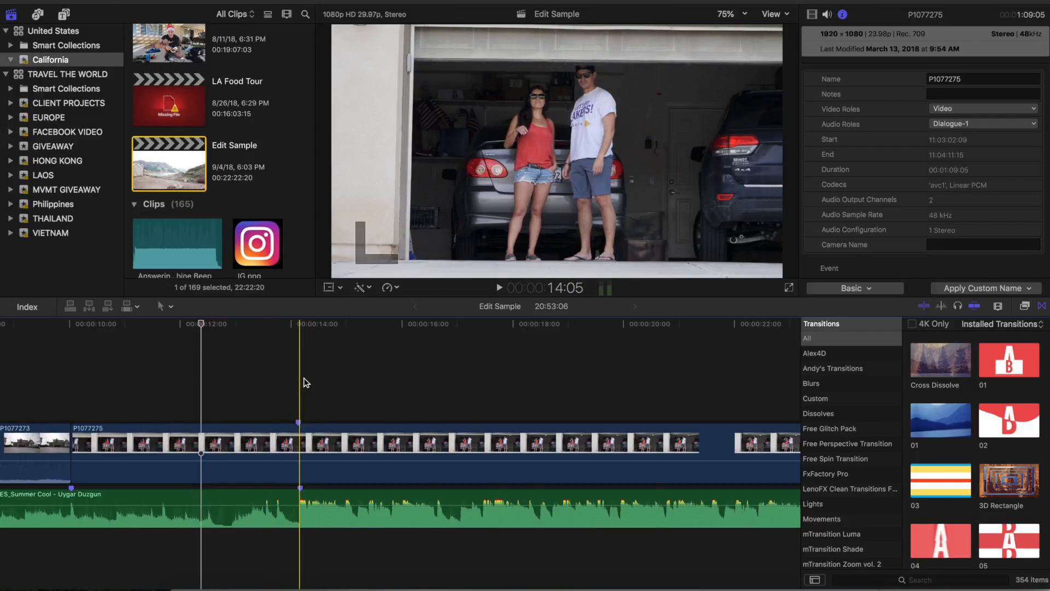
pyautogui.press('super+b')
# Step: Cut P1077275 again at 21:10 and delete the section between the 14:05 cut and this one
pyautogui.hscroll(5, 601, 408)
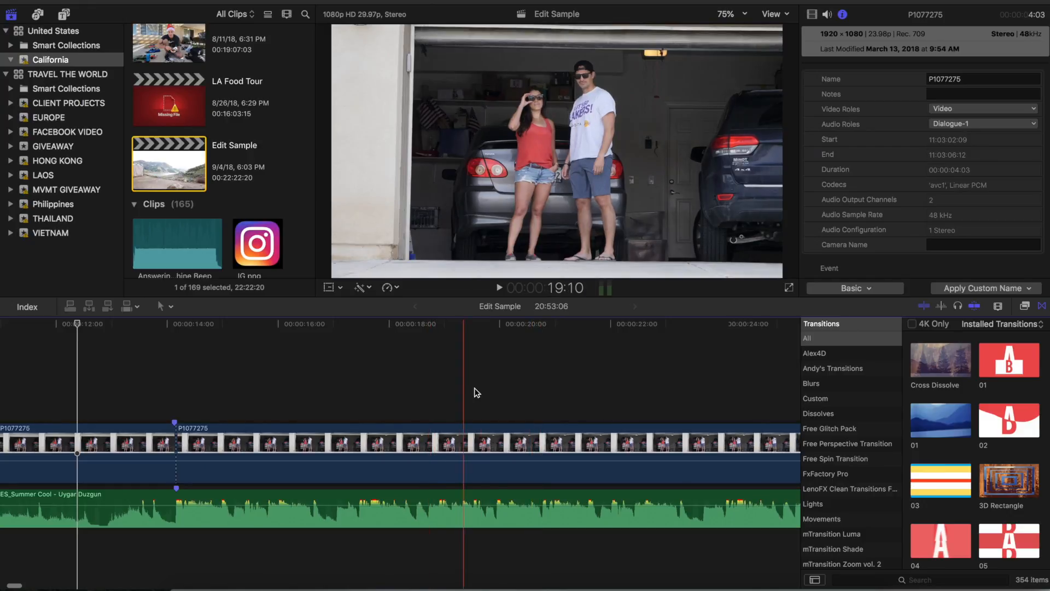
pyautogui.click(676, 392)
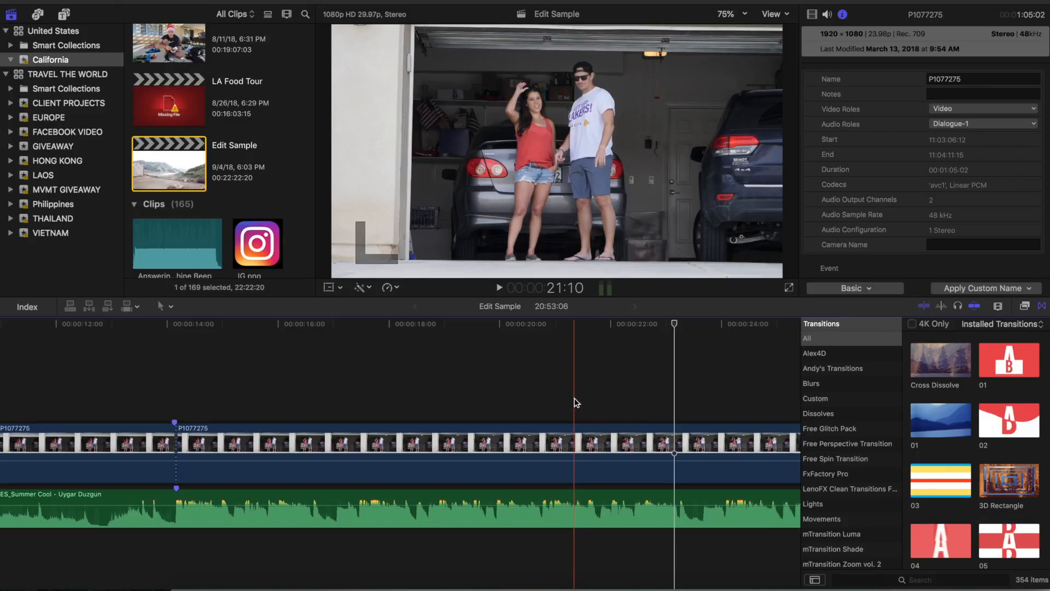
pyautogui.press('super+b')
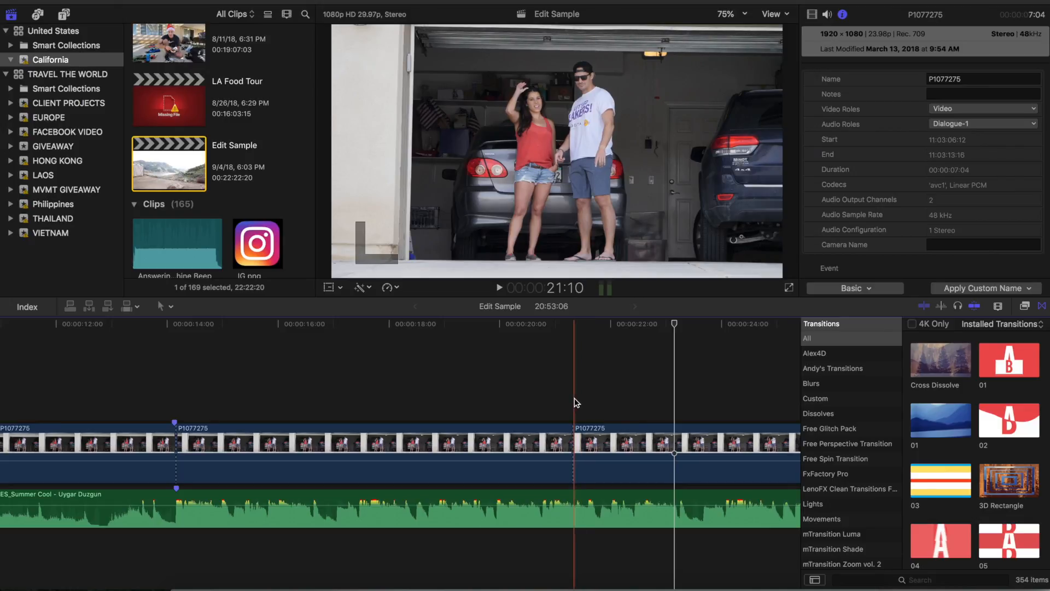
pyautogui.click(516, 454)
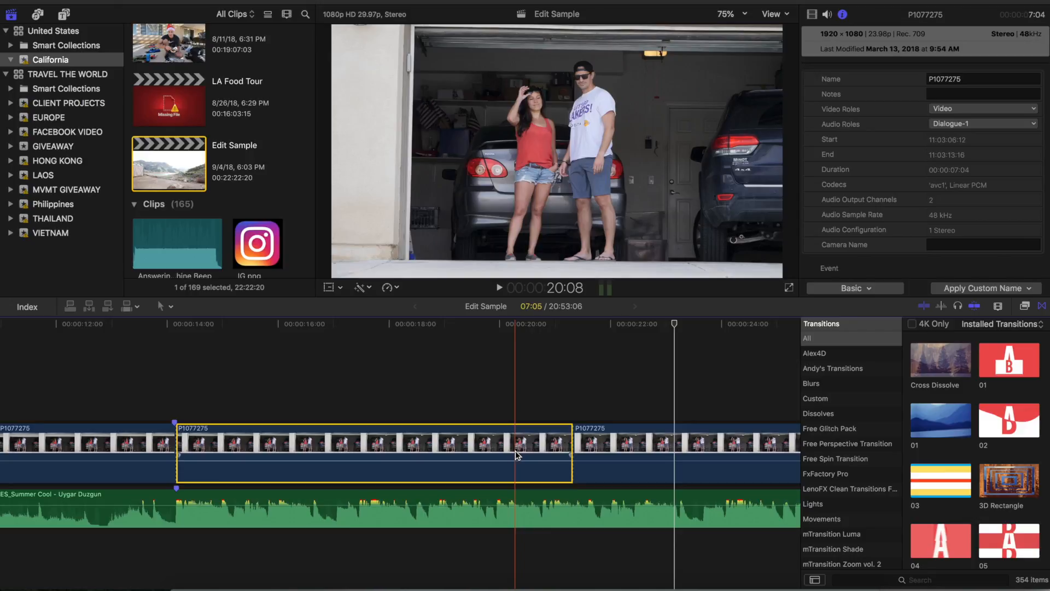
pyautogui.press('Delete')
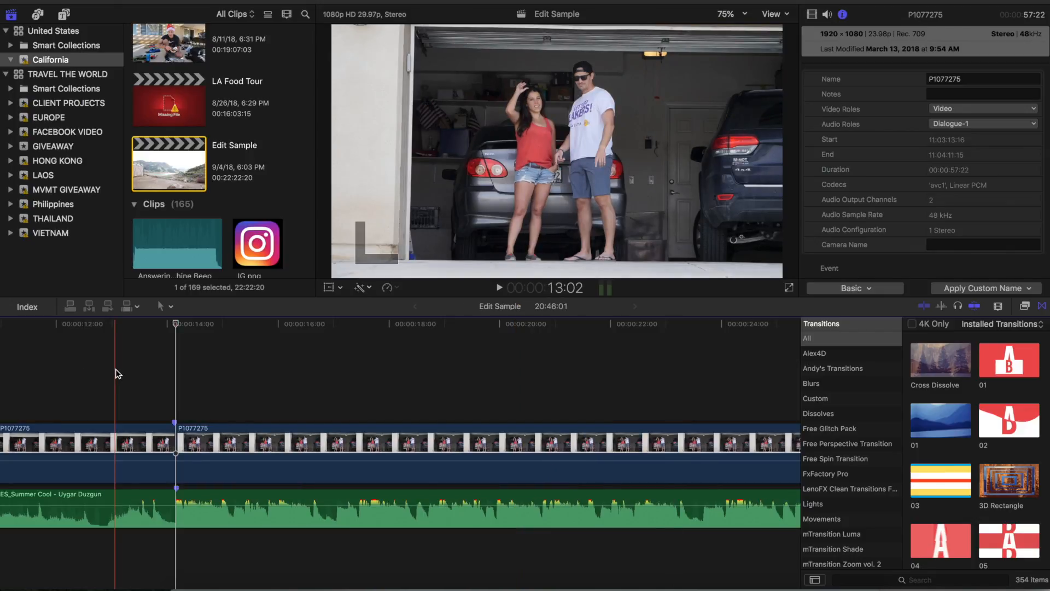
# Step: Play from 13:02 across the 14:05 cut to check it against the beat, and replay the edit from its start
pyautogui.click(116, 374)
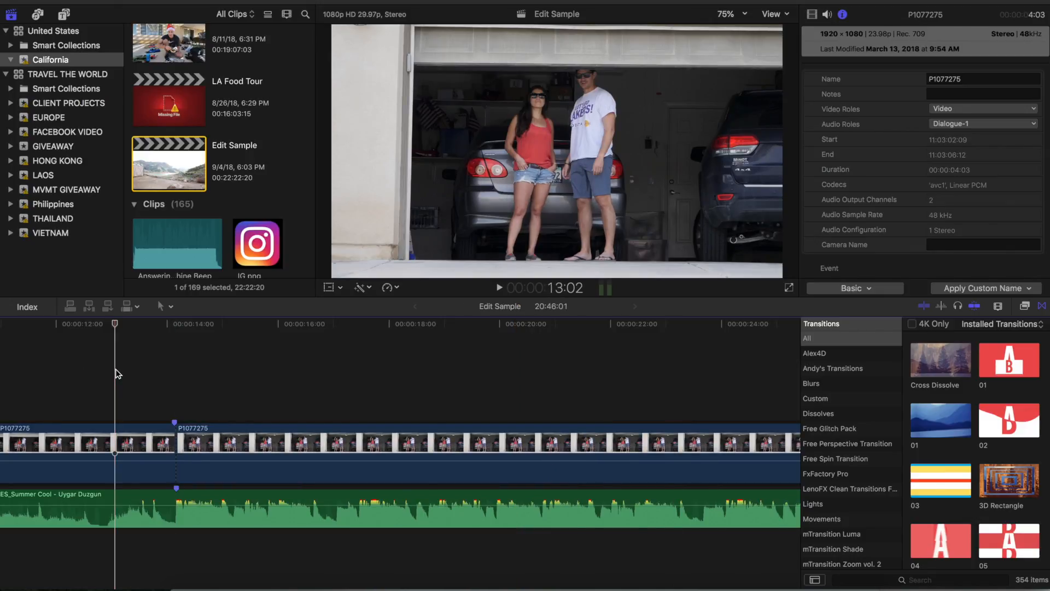
pyautogui.press('space')
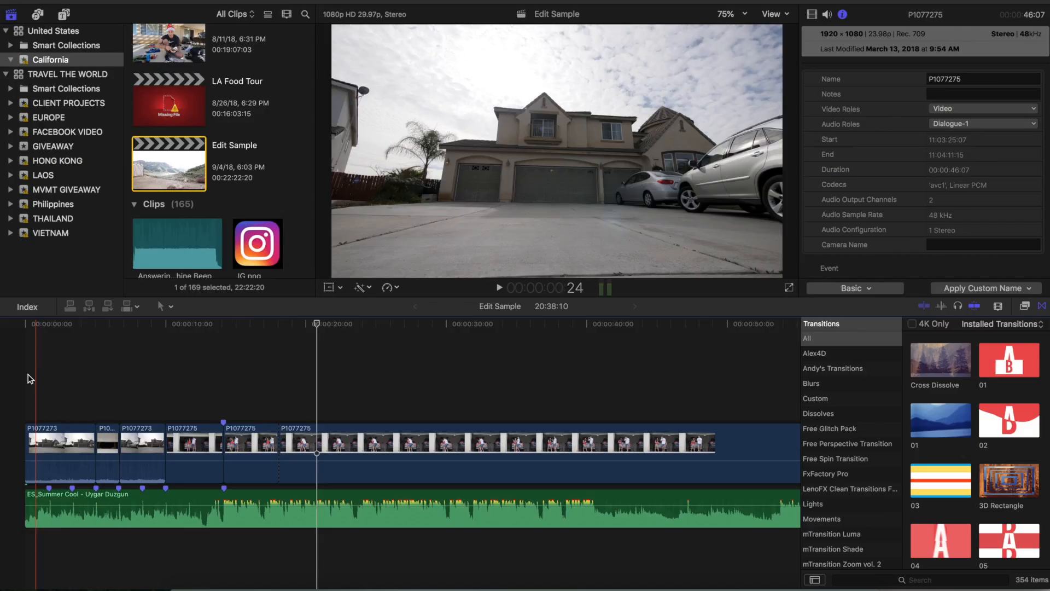
pyautogui.press('space')
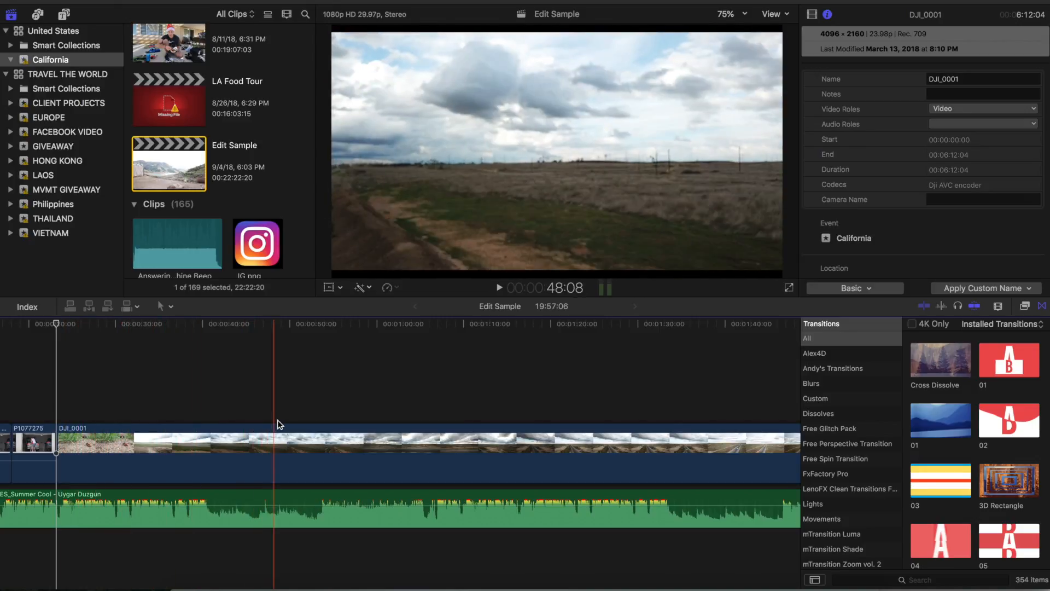
# Step: Cut drone clip DJI_0001 at 3:35:20, delete the footage before the cut, and trim the remaining clip's end to 51:07
pyautogui.hscroll(10, 277, 419)
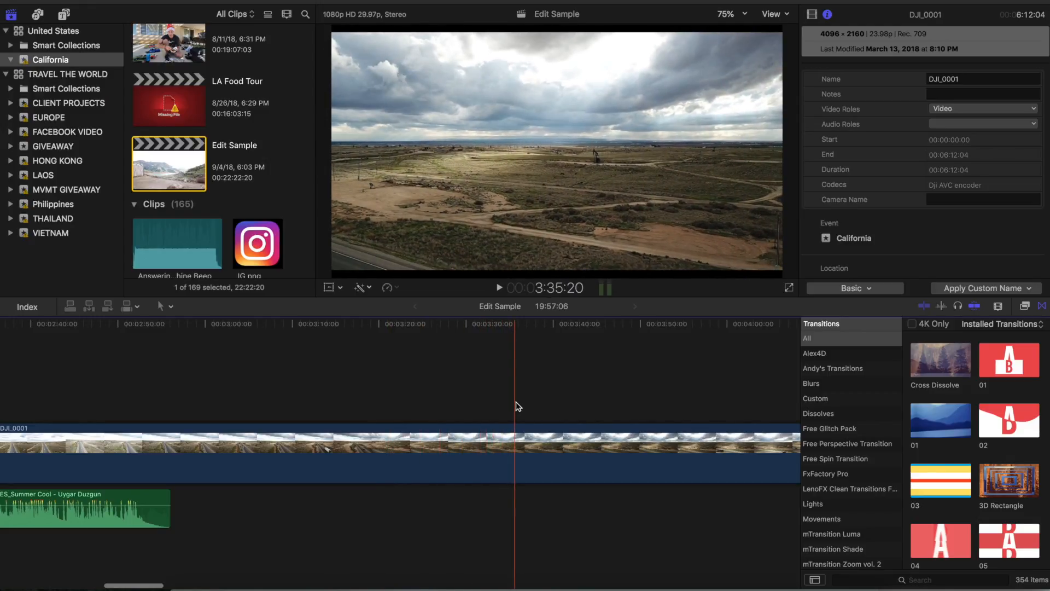
pyautogui.press('super+b')
pyautogui.click(455, 435)
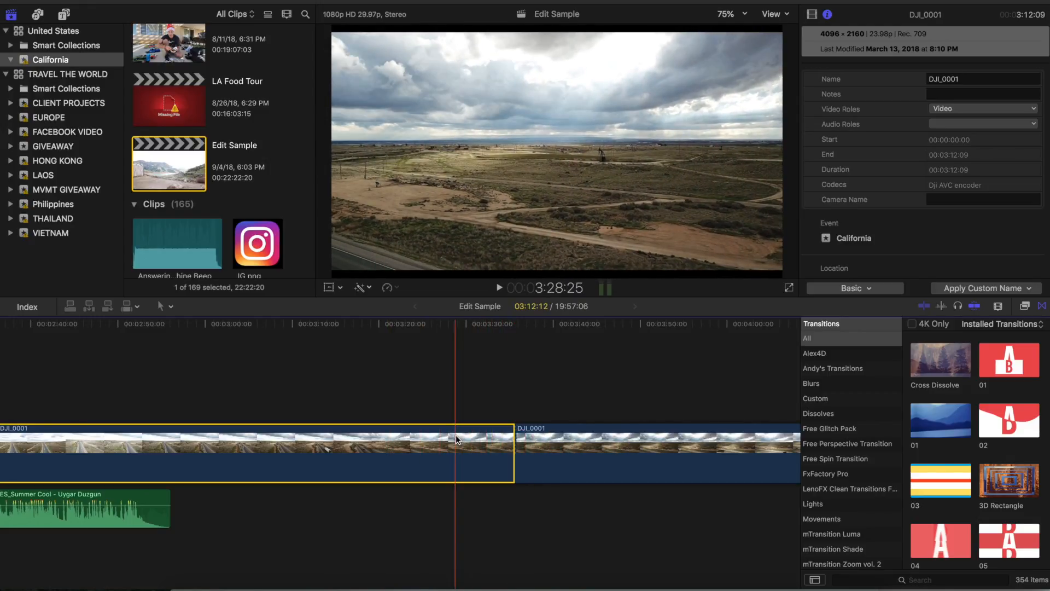
pyautogui.press('Delete')
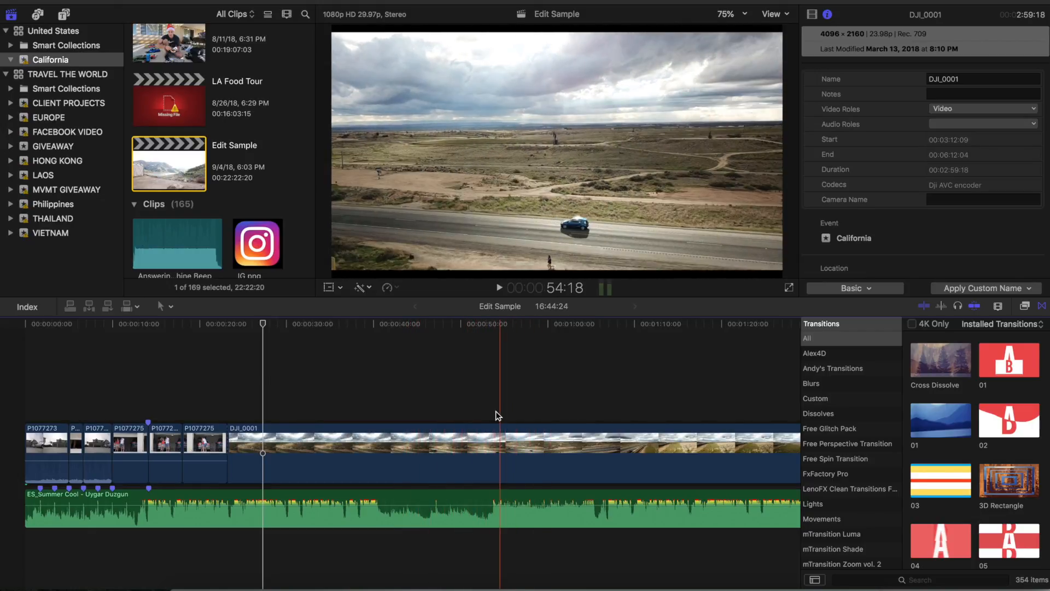
pyautogui.hotkey('alt', ']')
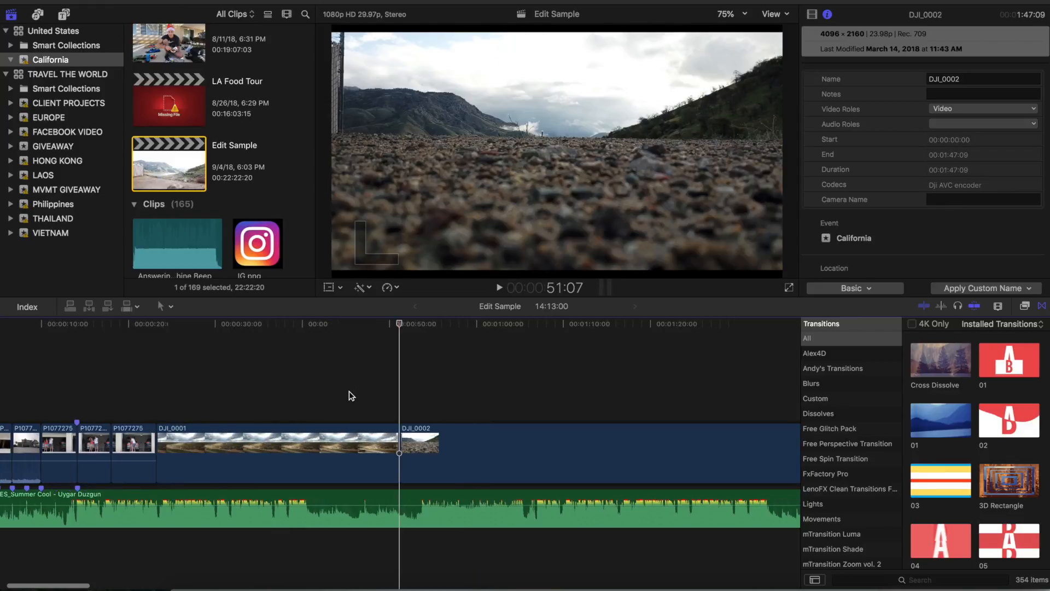
# Step: Skim through the drone footage from DJI_0002 onward and play it to examine which sections to use
pyautogui.hscroll(5, 401, 407)
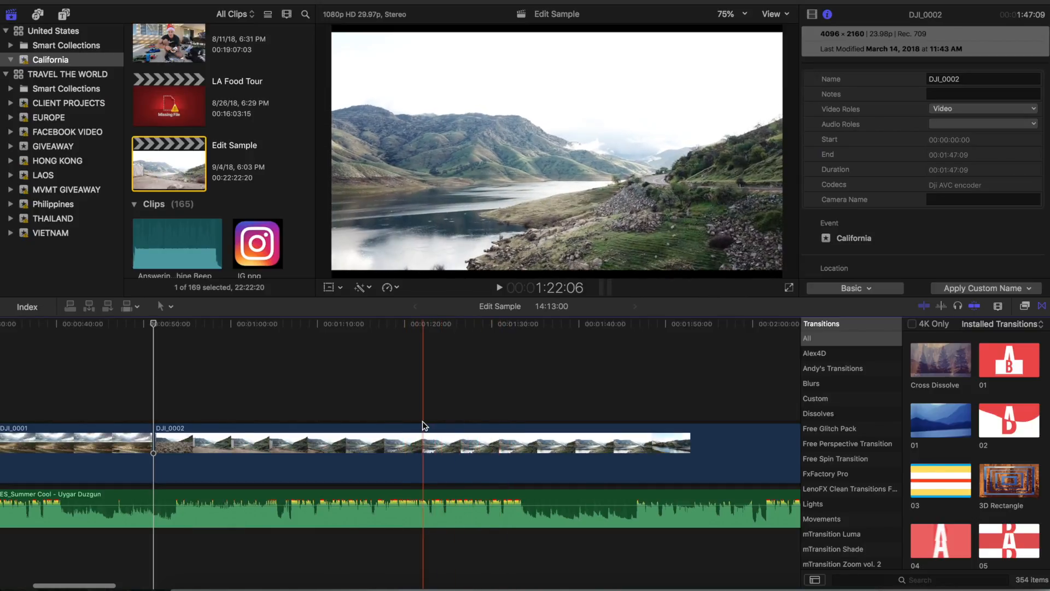
pyautogui.press('super+minus')
pyautogui.press('super+minus')
pyautogui.press('super+minus')
pyautogui.press('super+equal')
pyautogui.press('super+equal')
pyautogui.press('space')
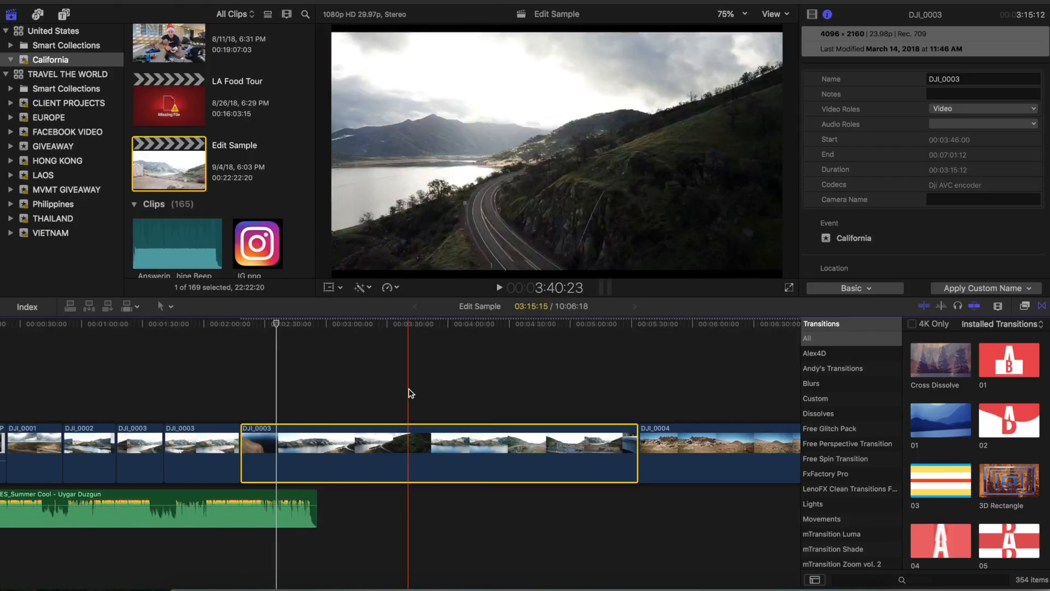
# Step: Split the speed of clip DJI_0001 at 27:12 with Blade Speed and open its custom speed settings
pyautogui.click(281, 436)
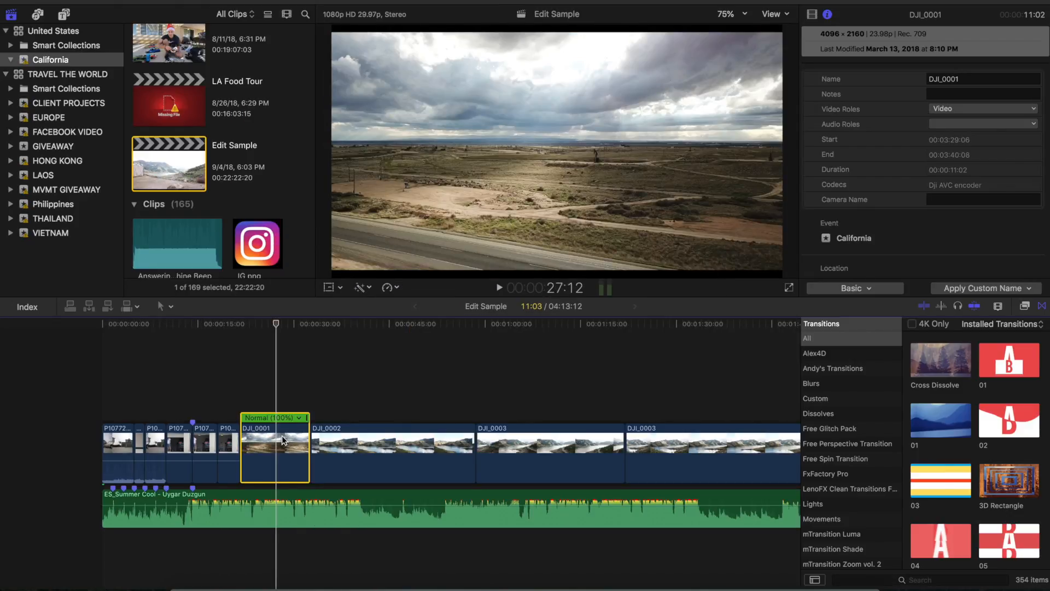
pyautogui.hotkey('shift', 'b')
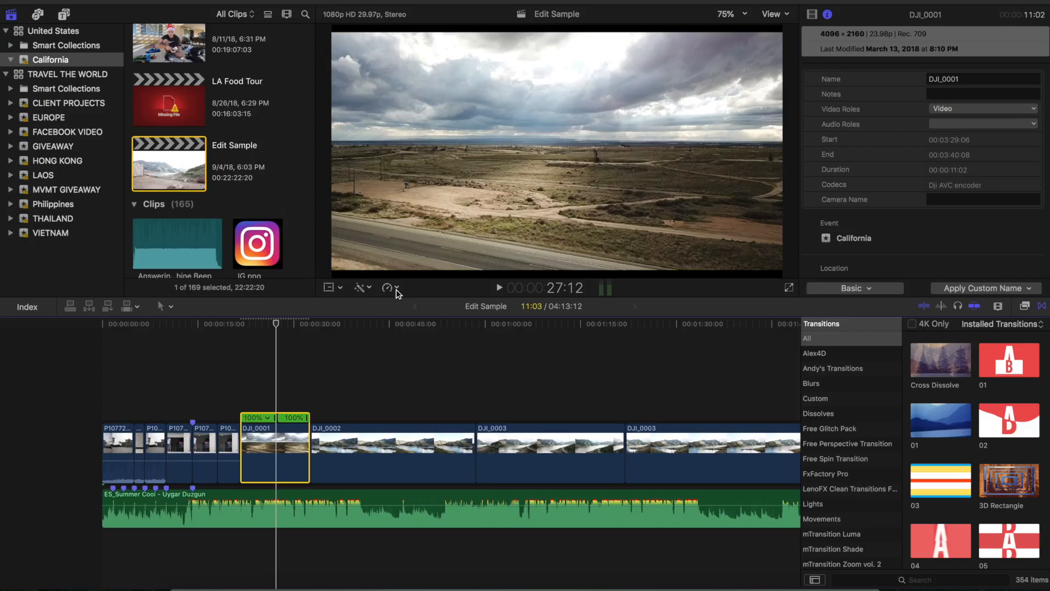
pyautogui.click(389, 288)
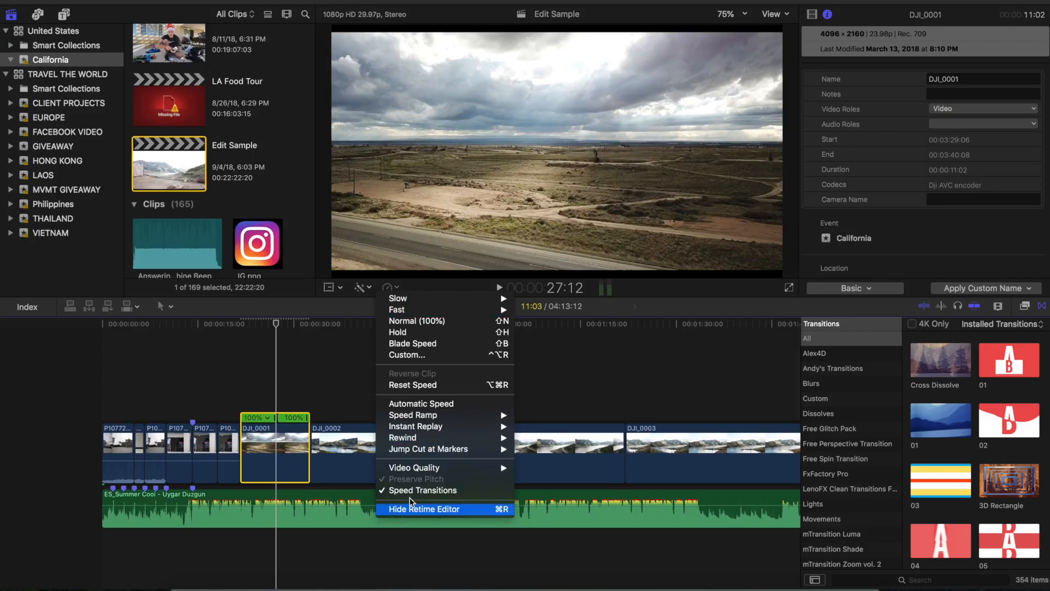
pyautogui.click(414, 356)
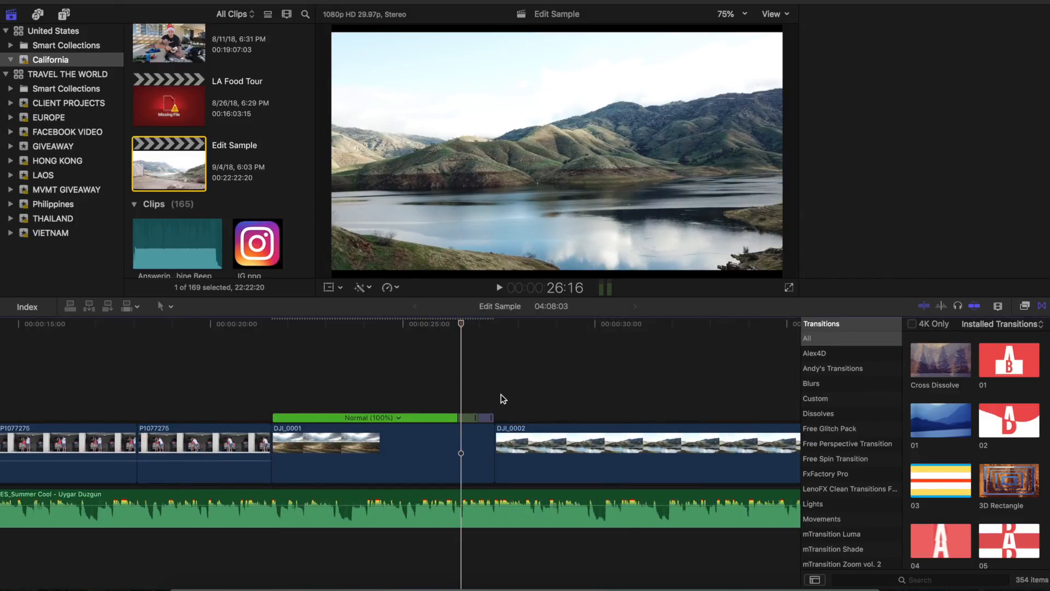
# Step: Remove the DJI_0002 drone footage between DJI_0001 and DJI_0003 from the timeline
pyautogui.press('super+4')
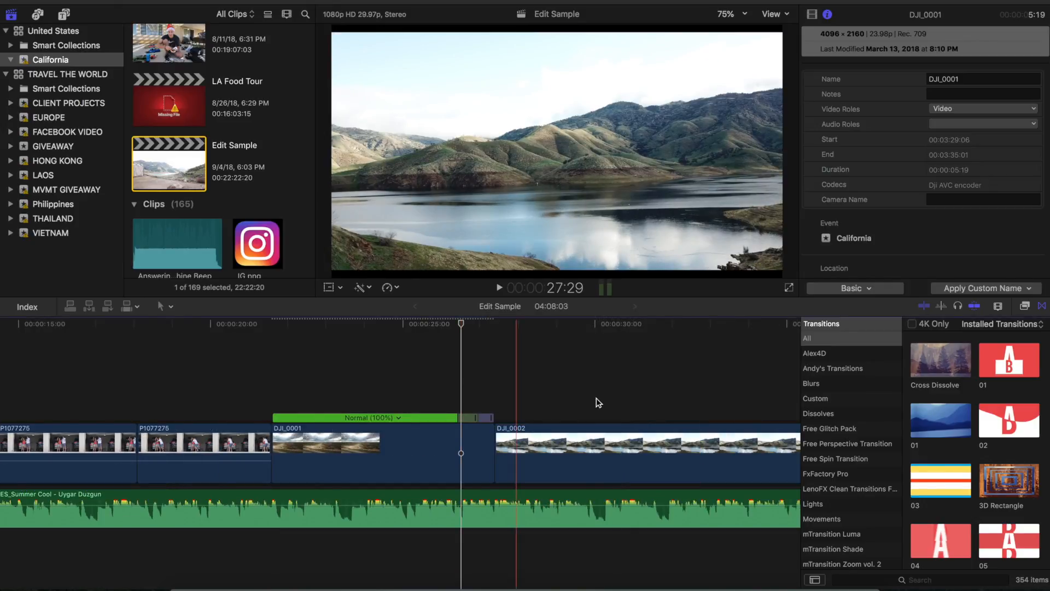
pyautogui.click(676, 404)
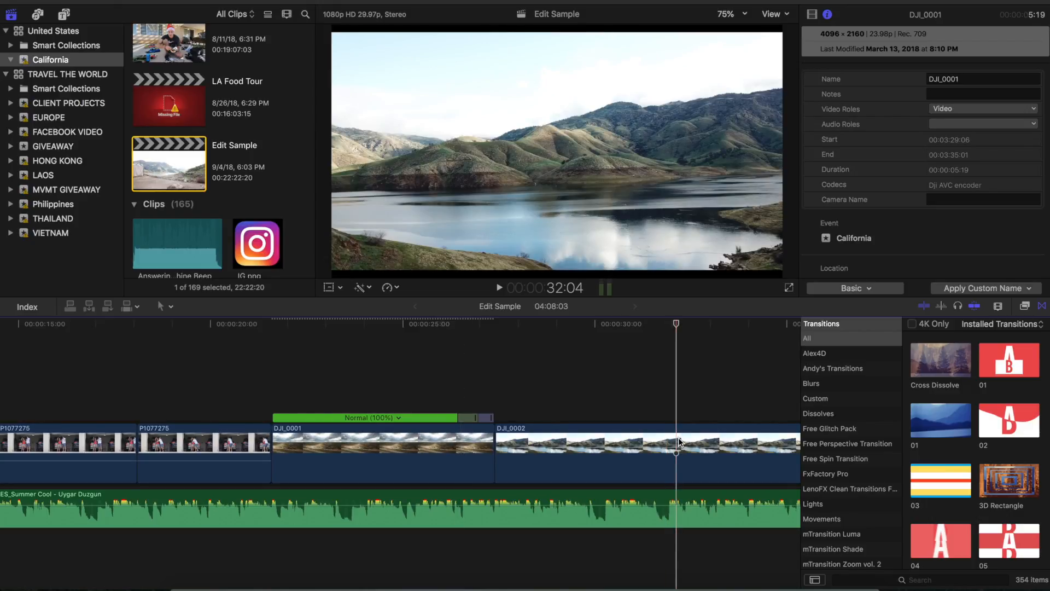
pyautogui.click(679, 442)
pyautogui.hscroll(5, 602, 415)
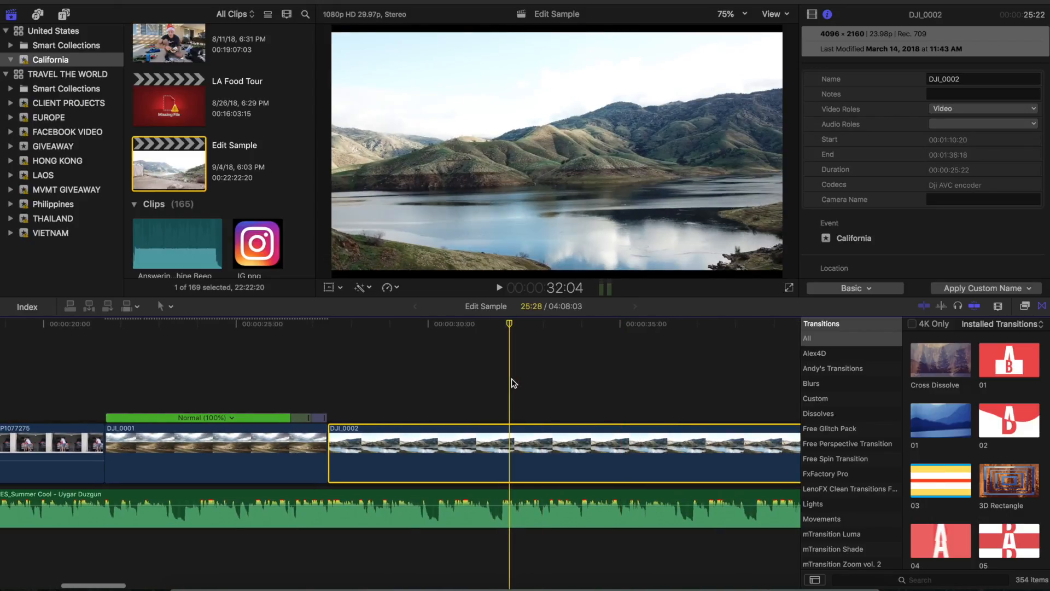
pyautogui.press('Delete')
# Step: Split the speed of clip DJI_0003 at 35:26 with Blade Speed and set the first segment's custom rate to 8000%
pyautogui.press('super+minus')
pyautogui.click(396, 405)
pyautogui.press('super+r')
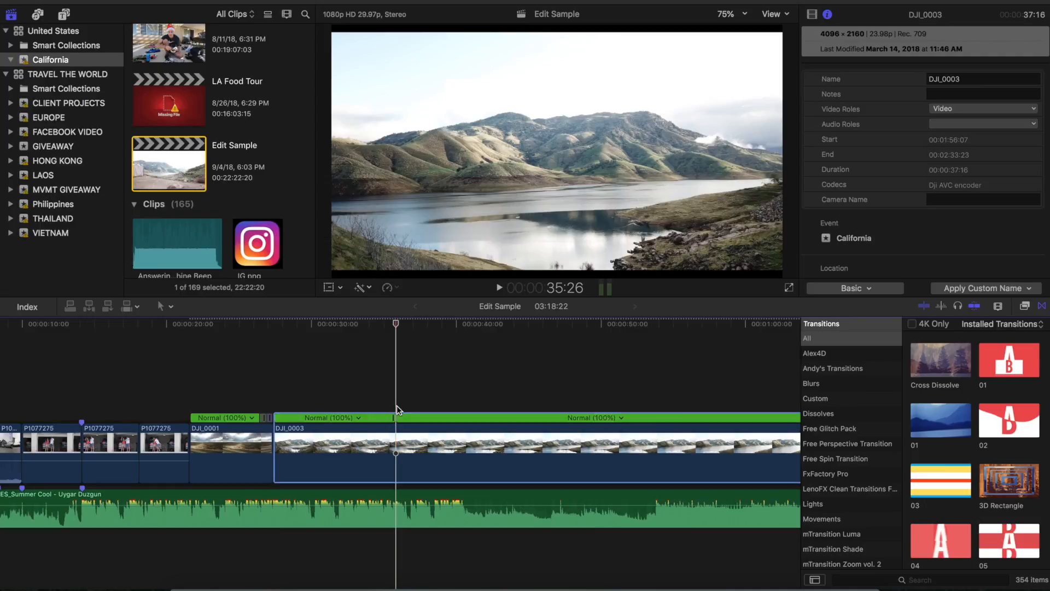
pyautogui.click(357, 417)
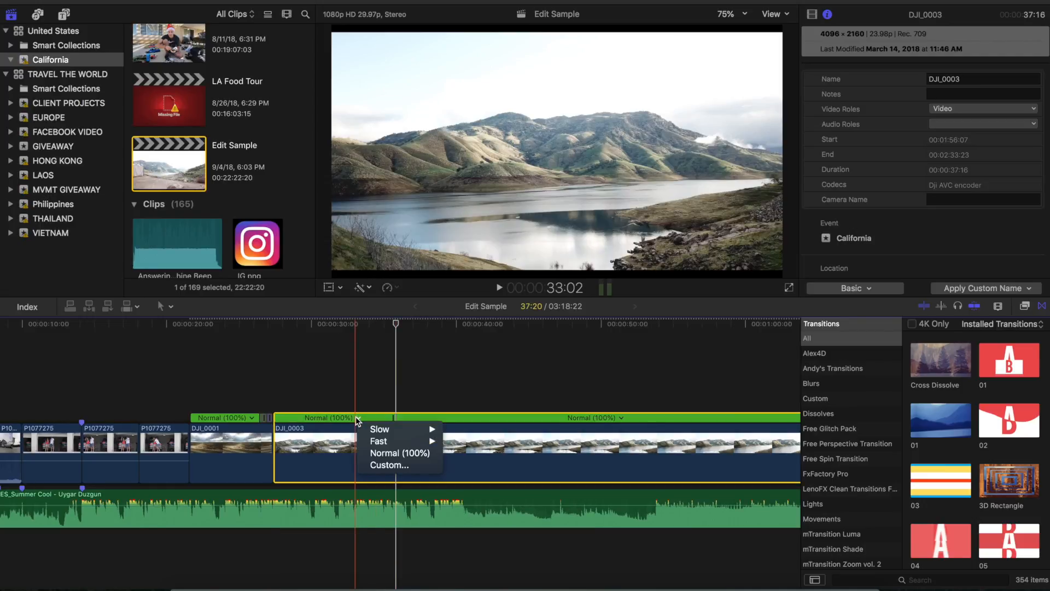
pyautogui.click(381, 465)
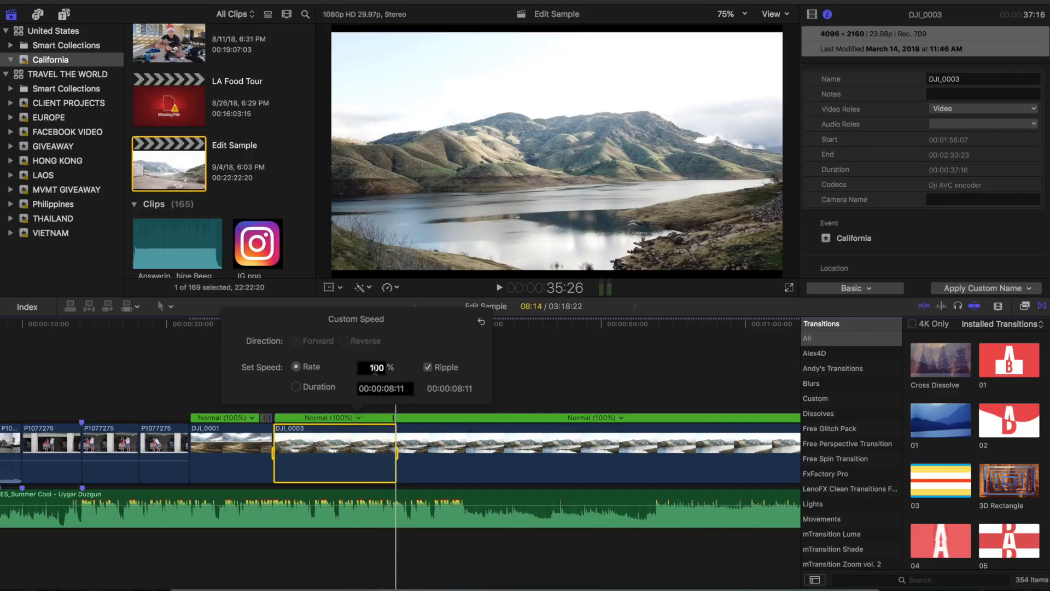
pyautogui.click(376, 368)
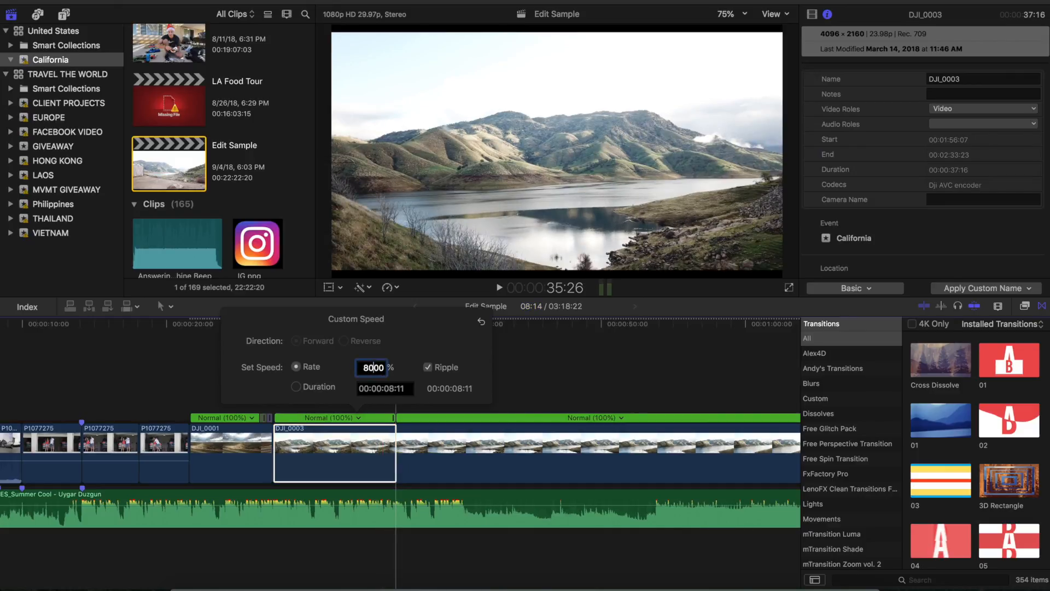
pyautogui.press('Return')
pyautogui.click(258, 376)
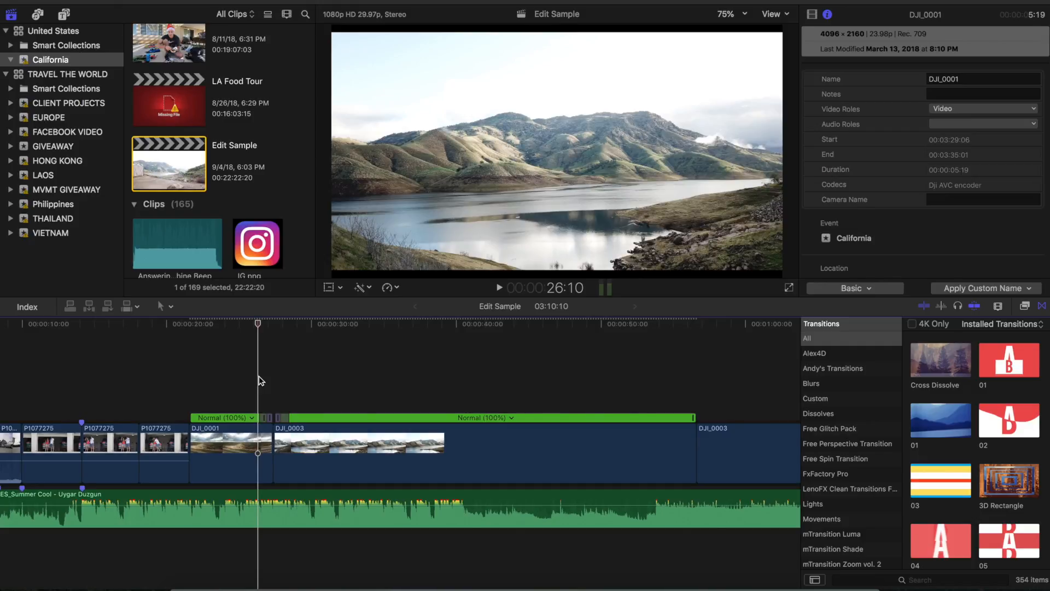
pyautogui.hscroll(-5, 258, 375)
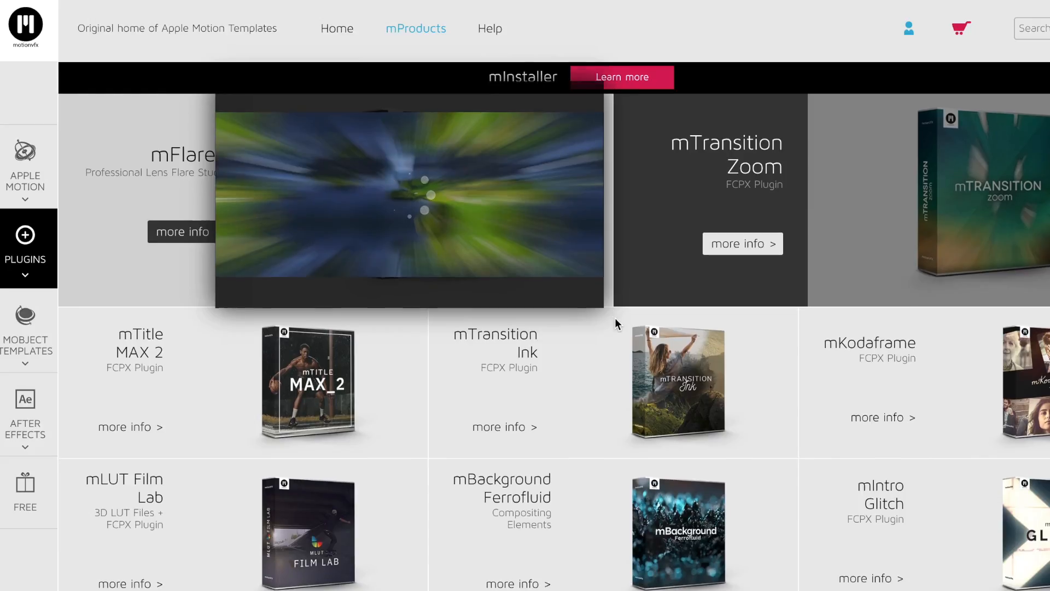
# Step: Switch to the MotionVFX website and look through its plugin catalogue for transition and title packs
pyautogui.scroll(-3, 615, 324)
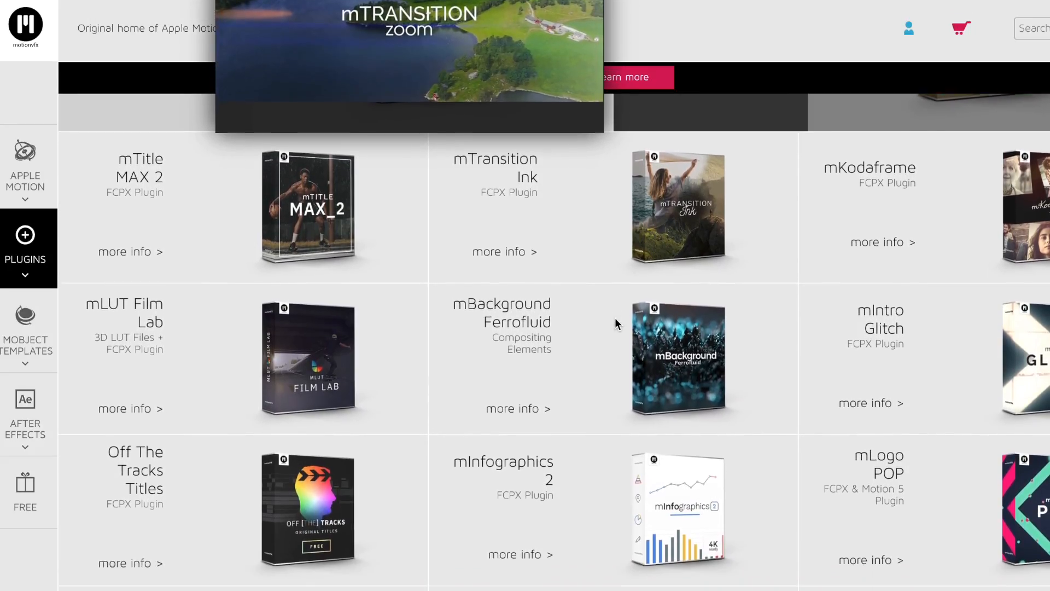
pyautogui.scroll(-3, 615, 324)
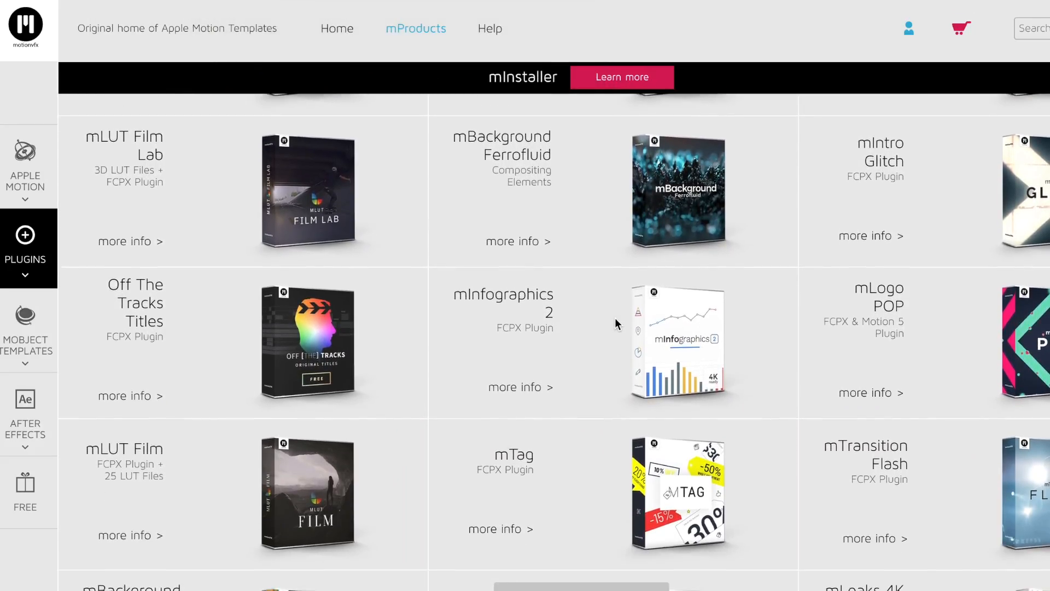
pyautogui.scroll(-2, 615, 324)
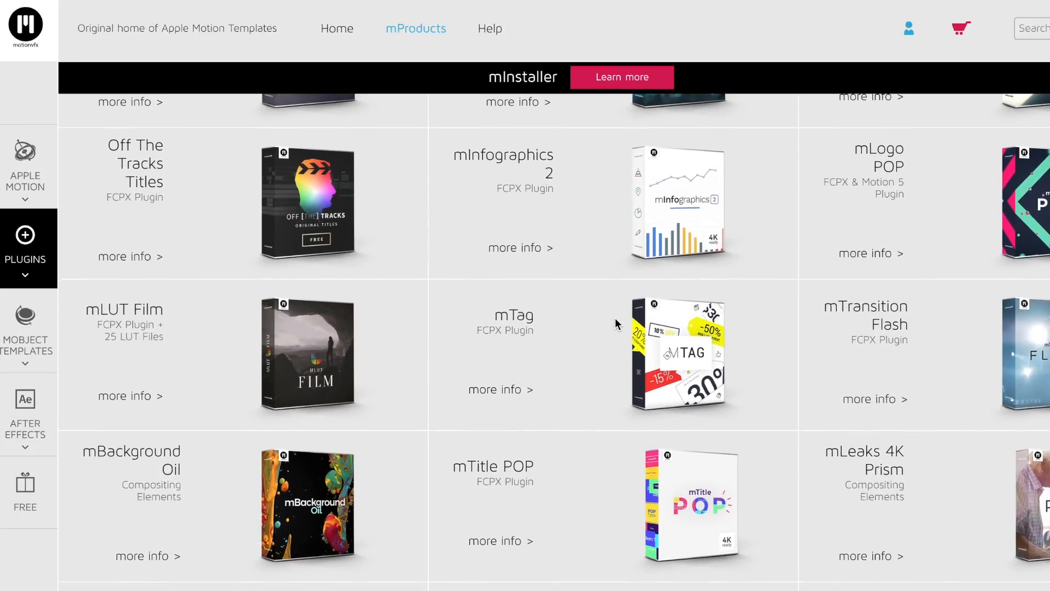
pyautogui.scroll(-1, 615, 324)
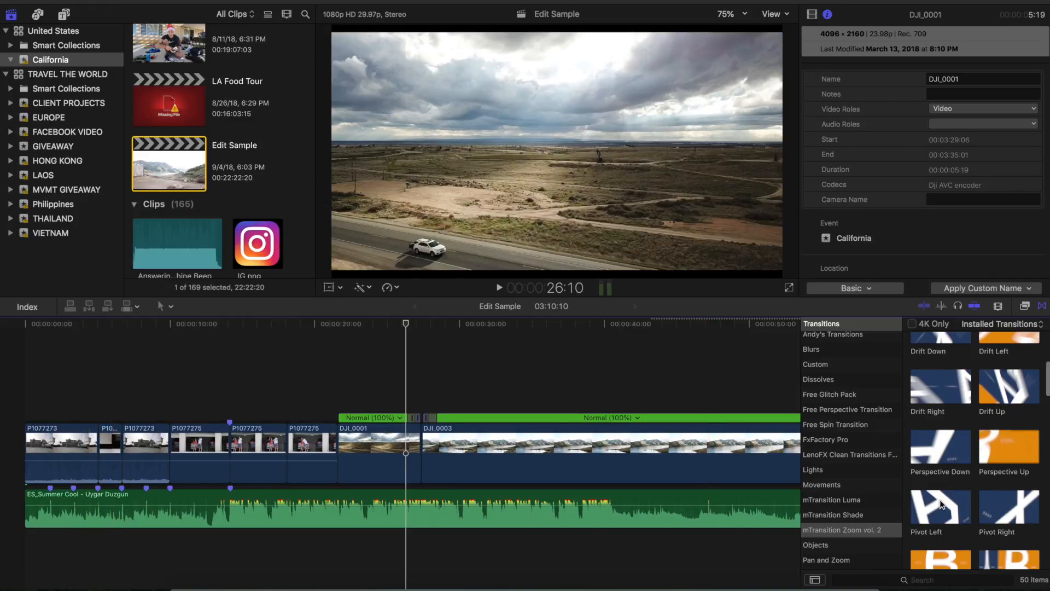
# Step: Add the Zoom In transition from mTransition Zoom vol. 2 to the first cut, between garage clips P1077273 and P1077274
pyautogui.scroll(-2, 940, 501)
pyautogui.scroll(5, 941, 501)
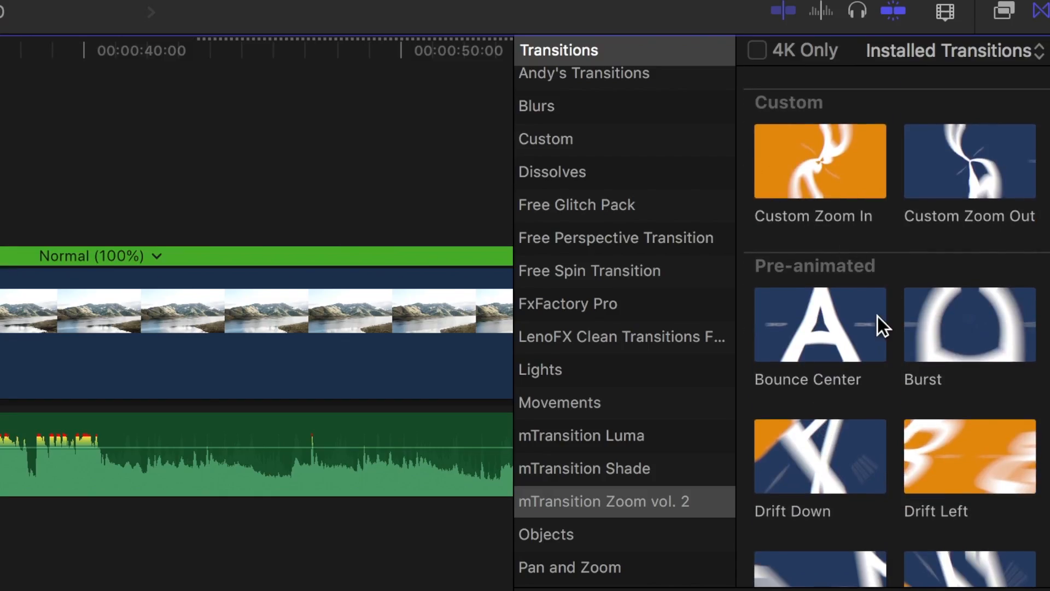
pyautogui.scroll(-10, 878, 319)
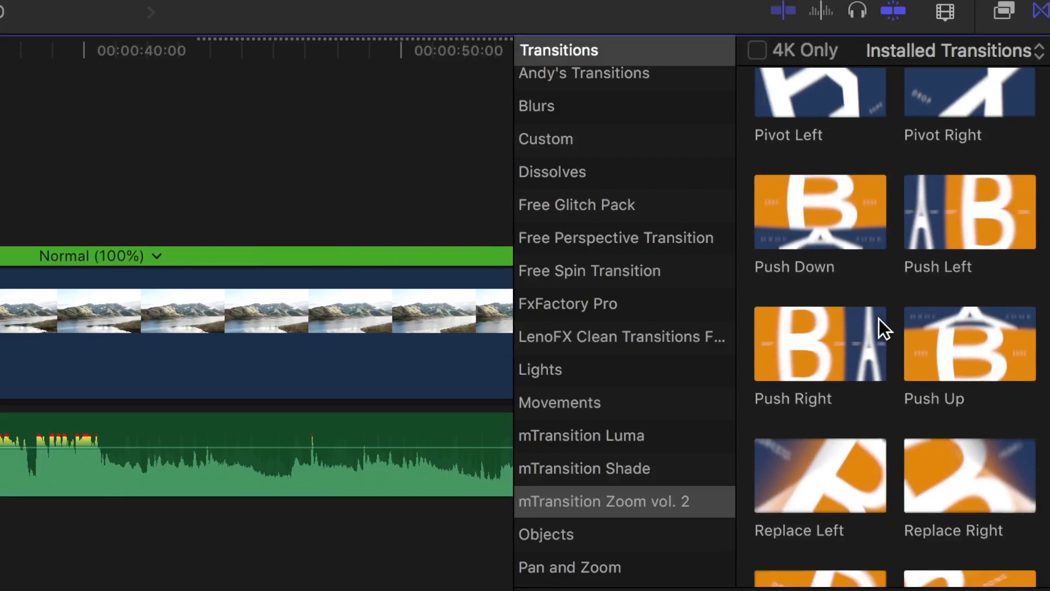
pyautogui.scroll(-8, 879, 320)
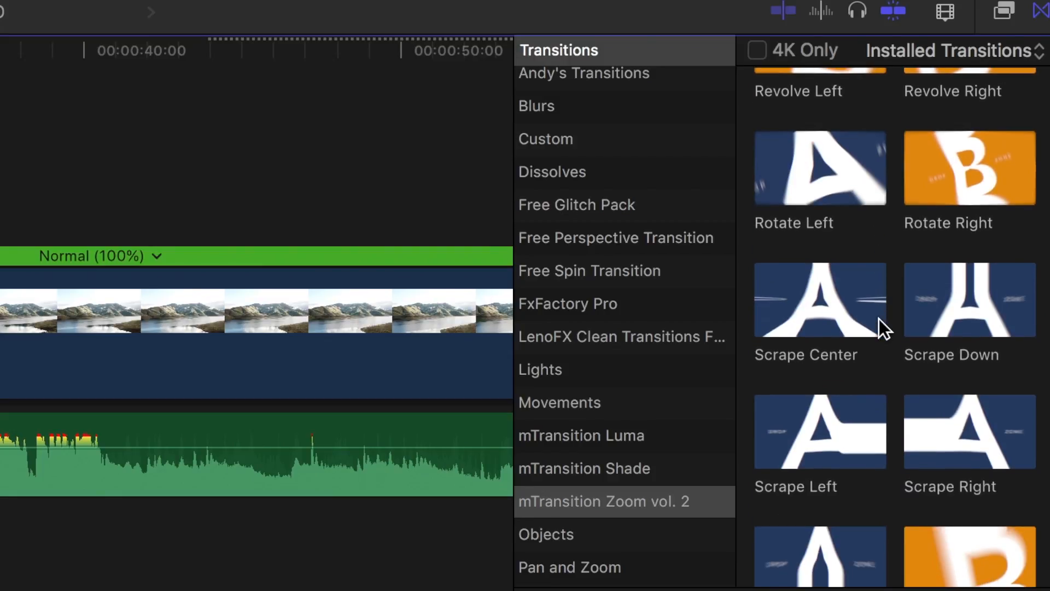
pyautogui.scroll(-10, 878, 320)
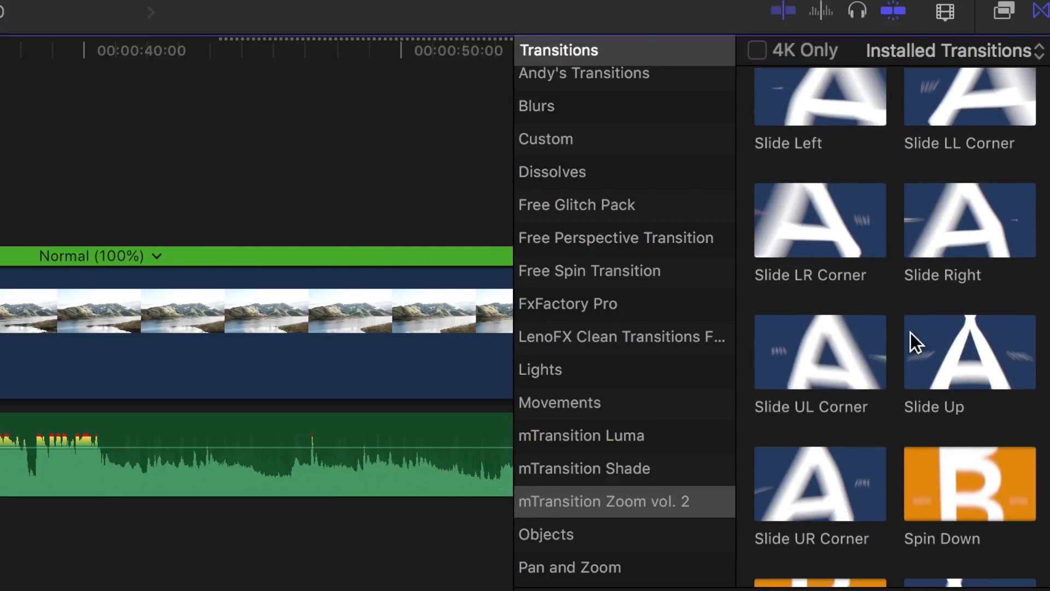
pyautogui.scroll(-10, 1047, 445)
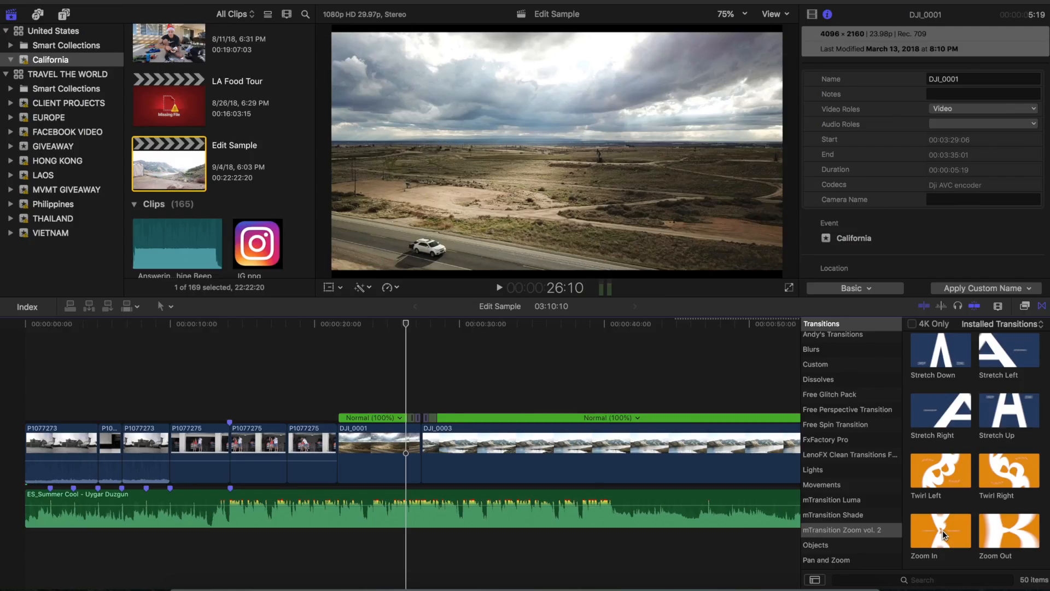
pyautogui.moveTo(823, 504); pyautogui.dragTo(96, 459)
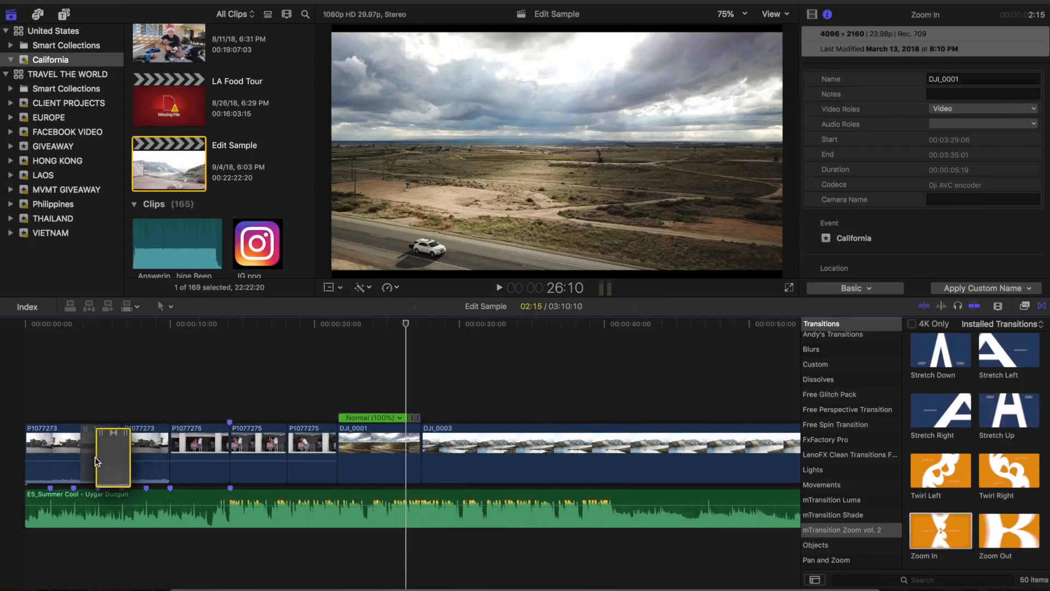
# Step: Shorten the Zoom In transition to 1:07 and play the opening clips to review it
pyautogui.press('super+equal')
pyautogui.press('super+equal')
pyautogui.press('super+equal')
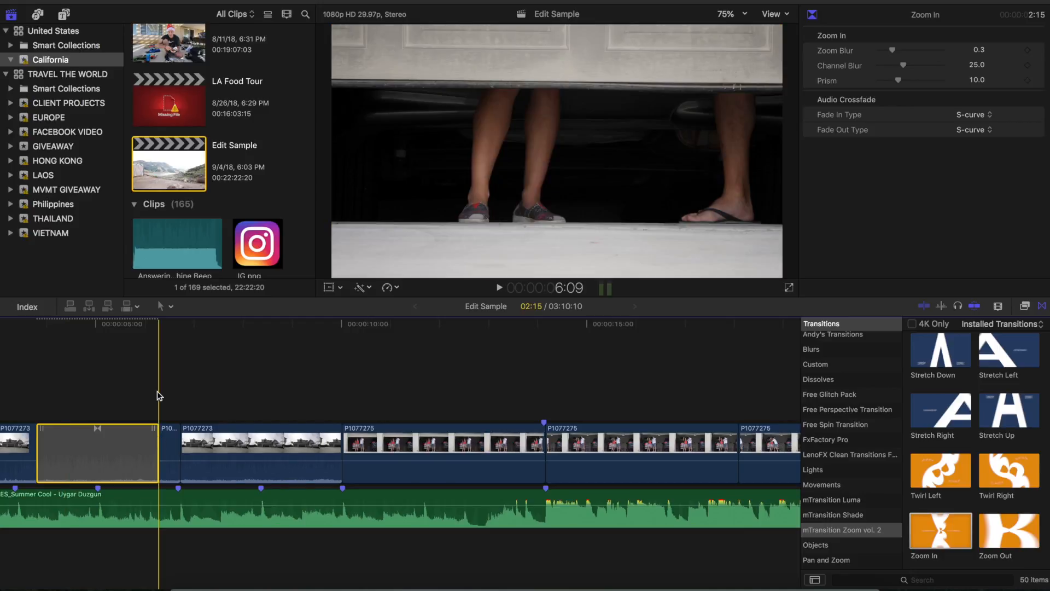
pyautogui.hscroll(-5, 157, 392)
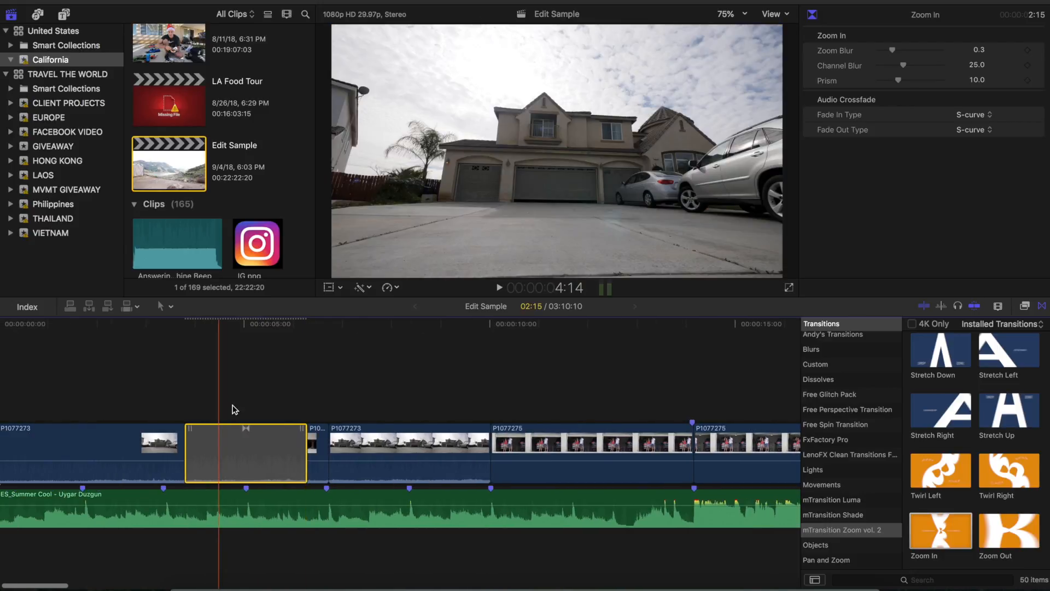
pyautogui.click(187, 450)
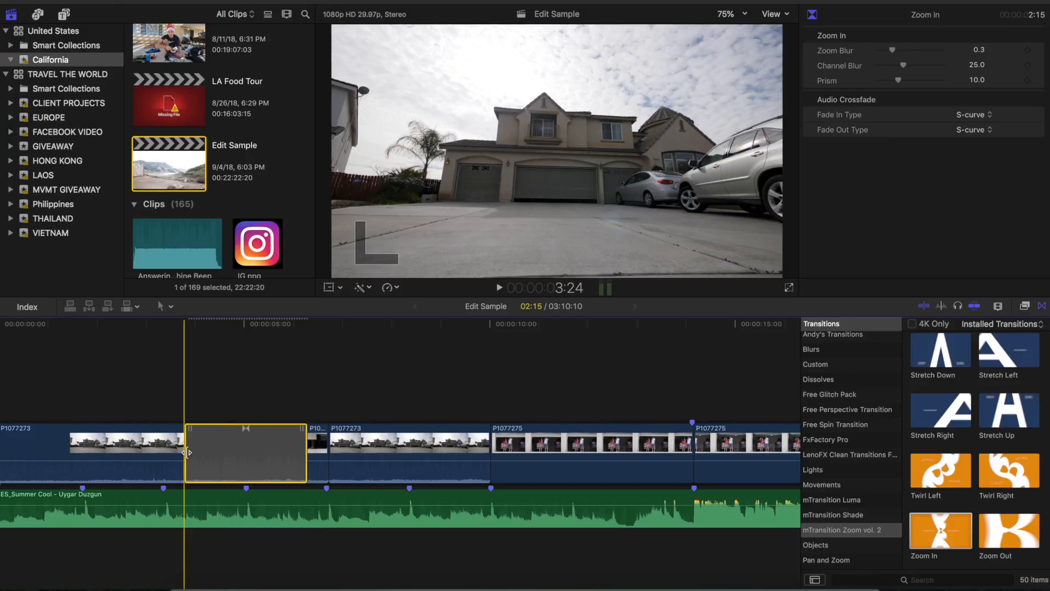
pyautogui.moveTo(187, 453); pyautogui.dragTo(219, 453)
pyautogui.click(248, 457)
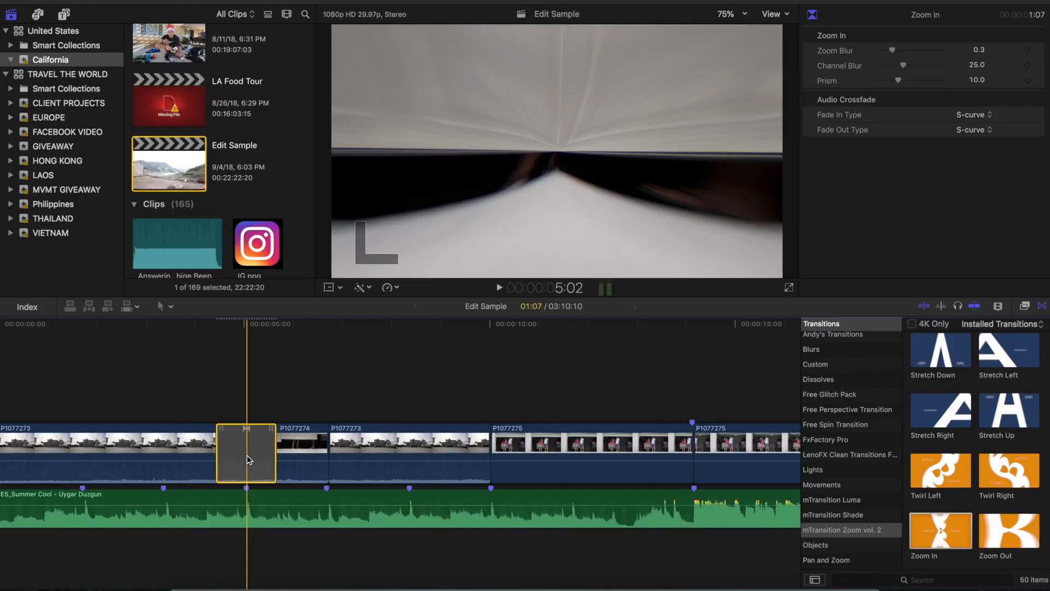
pyautogui.click(279, 454)
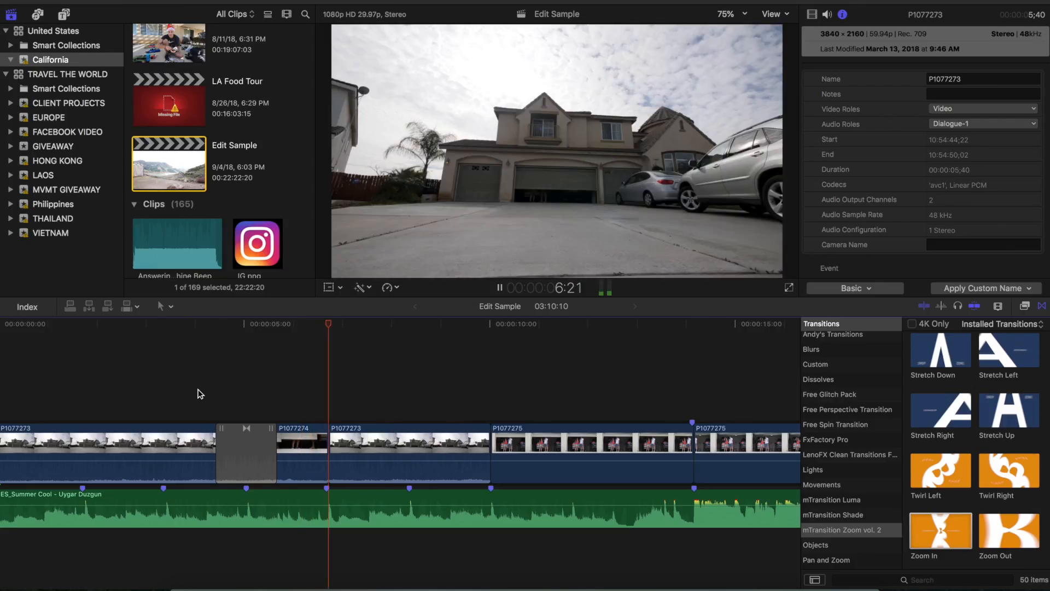
pyautogui.click(200, 393)
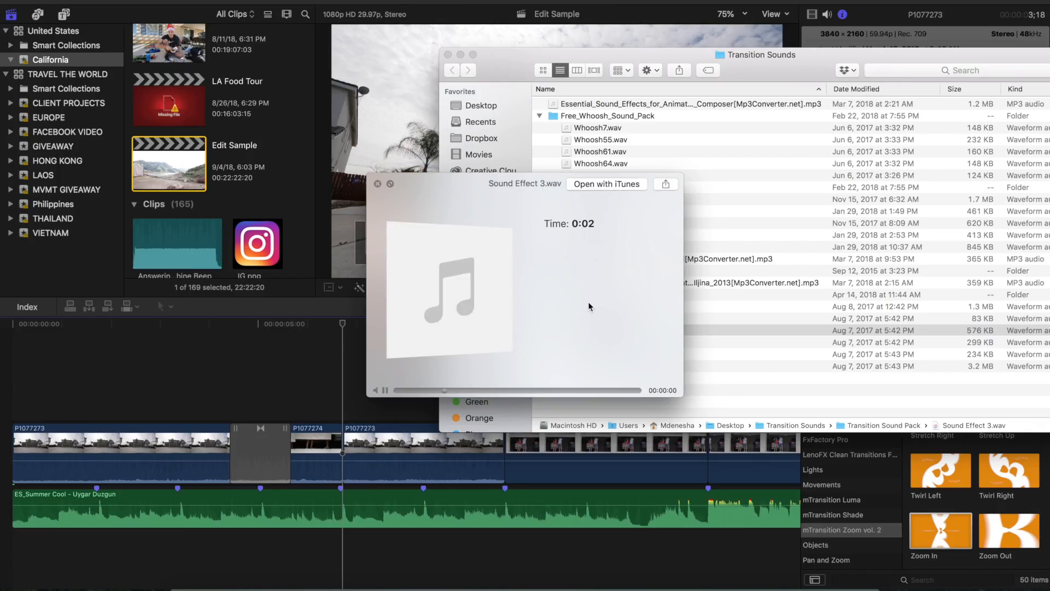
# Step: Preview Sound Effect 3.wav from the Transition Sounds folder and add it beneath the start of the Zoom In transition
pyautogui.press('space')
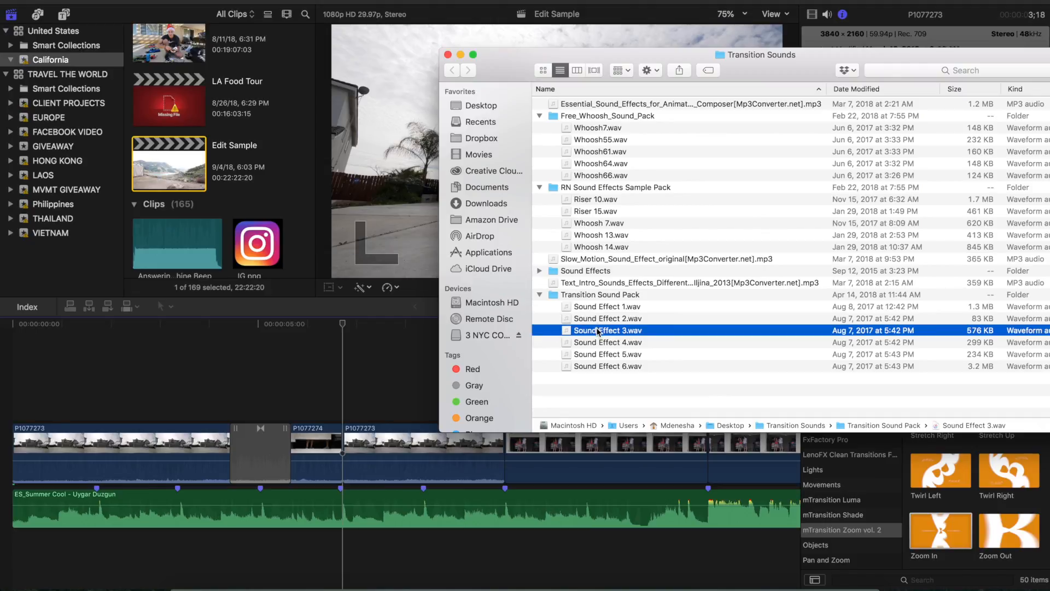
pyautogui.moveTo(597, 332); pyautogui.dragTo(229, 381)
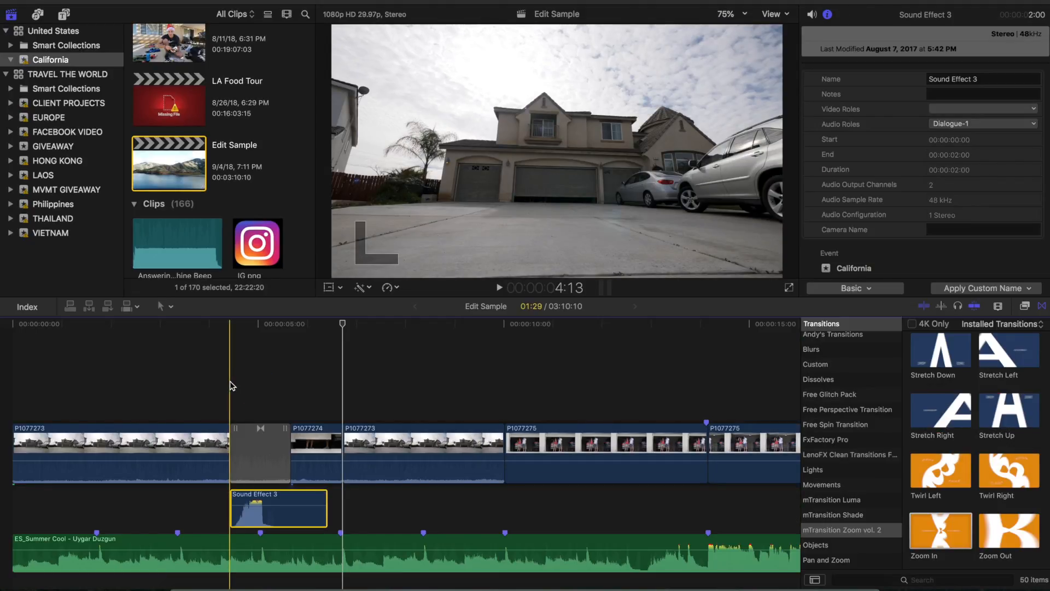
pyautogui.press('super+equal')
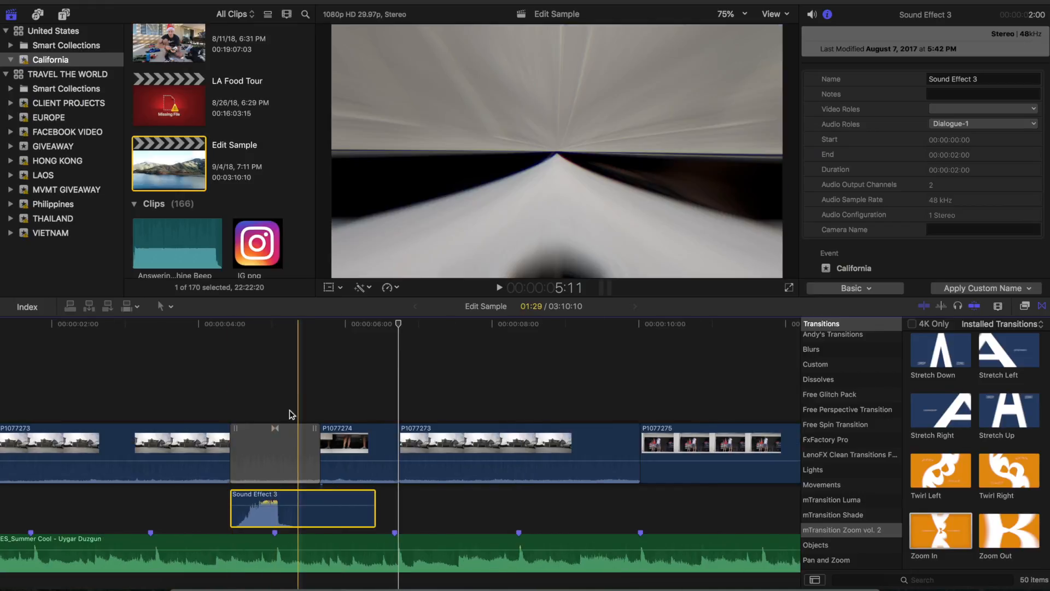
# Step: Play the transition with its sound and shift the Sound Effect 3 clip to start at 4:20
pyautogui.press('space')
pyautogui.click(257, 406)
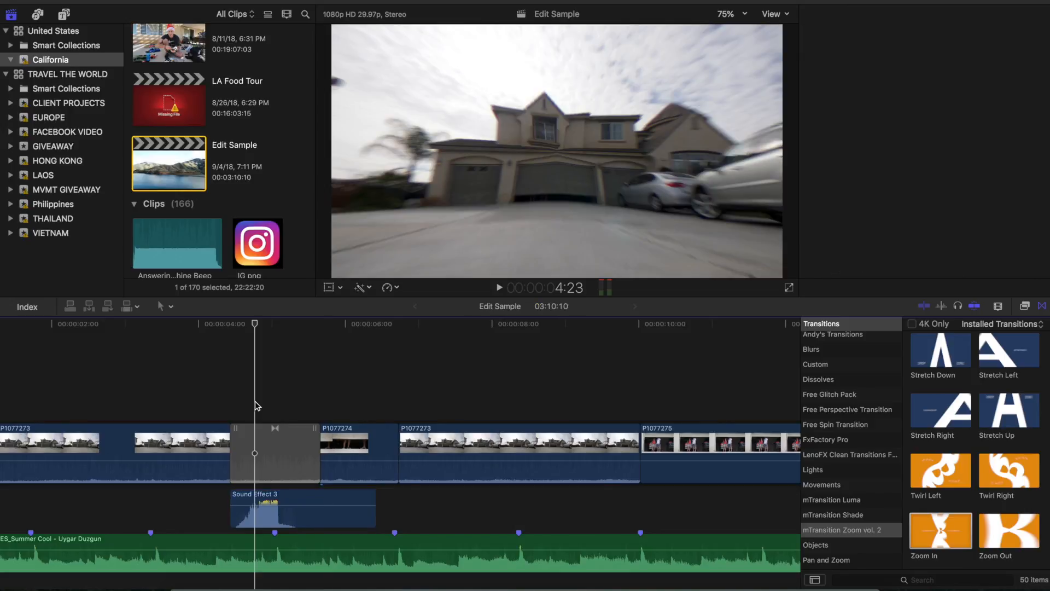
pyautogui.press('space')
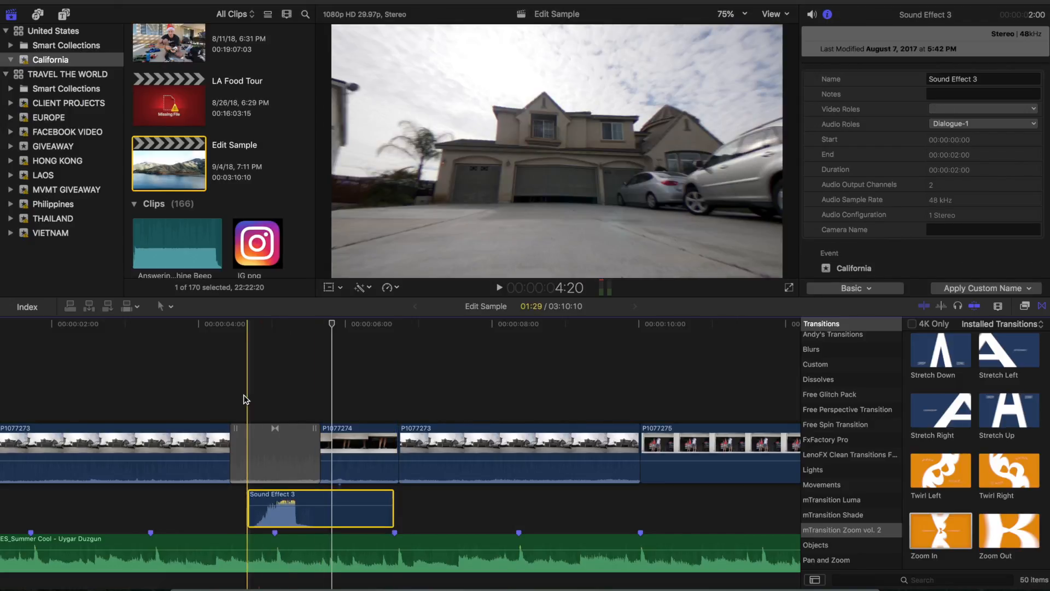
pyautogui.press('space')
pyautogui.click(202, 392)
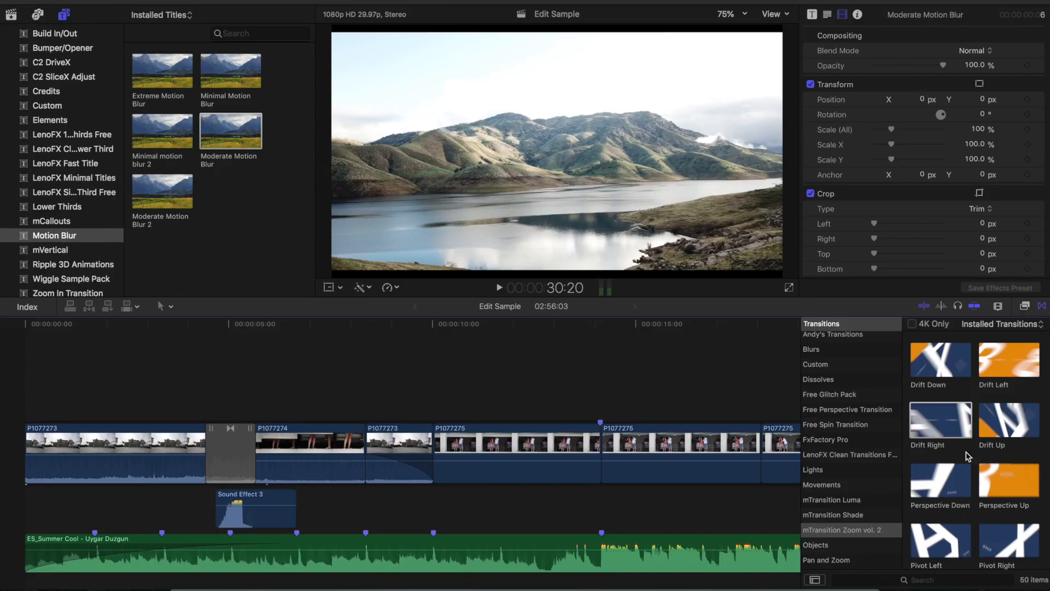
# Step: Show the installed effects and place the custom Adjustment Layer title above the first clip at the timeline's start
pyautogui.scroll(3, 868, 364)
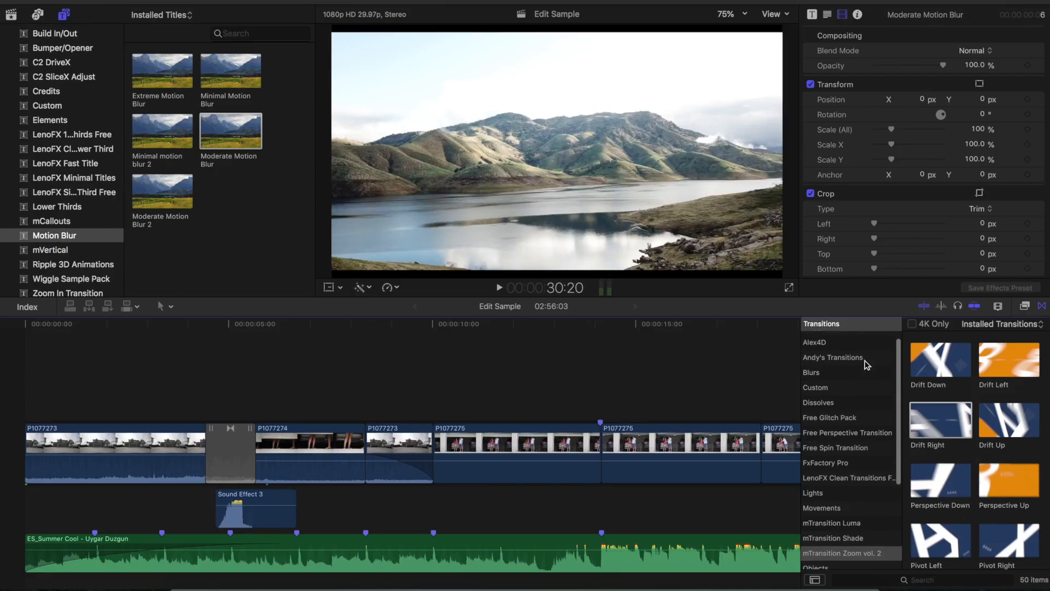
pyautogui.click(1026, 307)
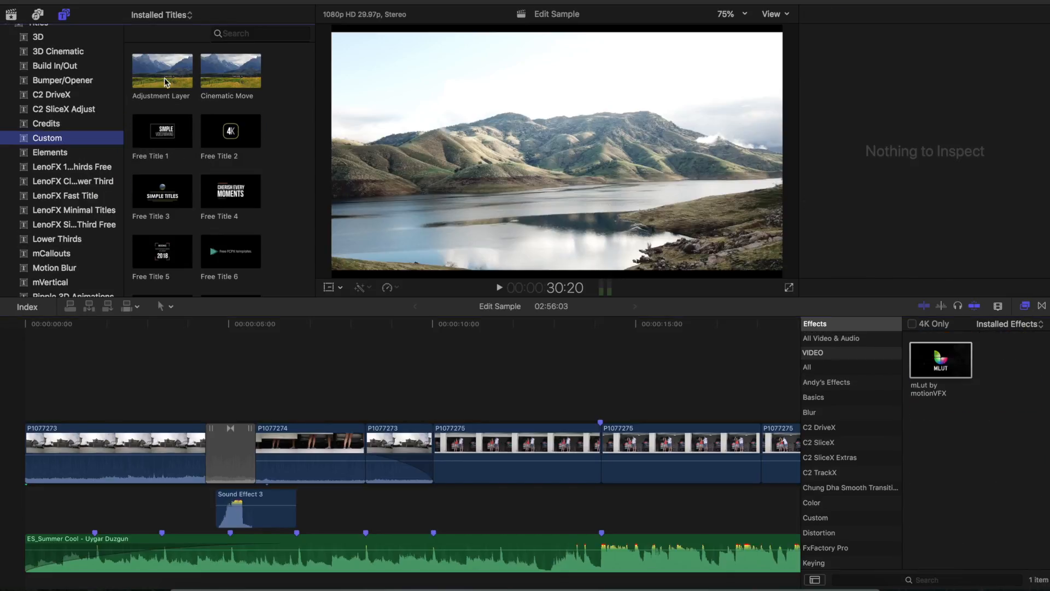
pyautogui.moveTo(167, 76); pyautogui.dragTo(29, 390)
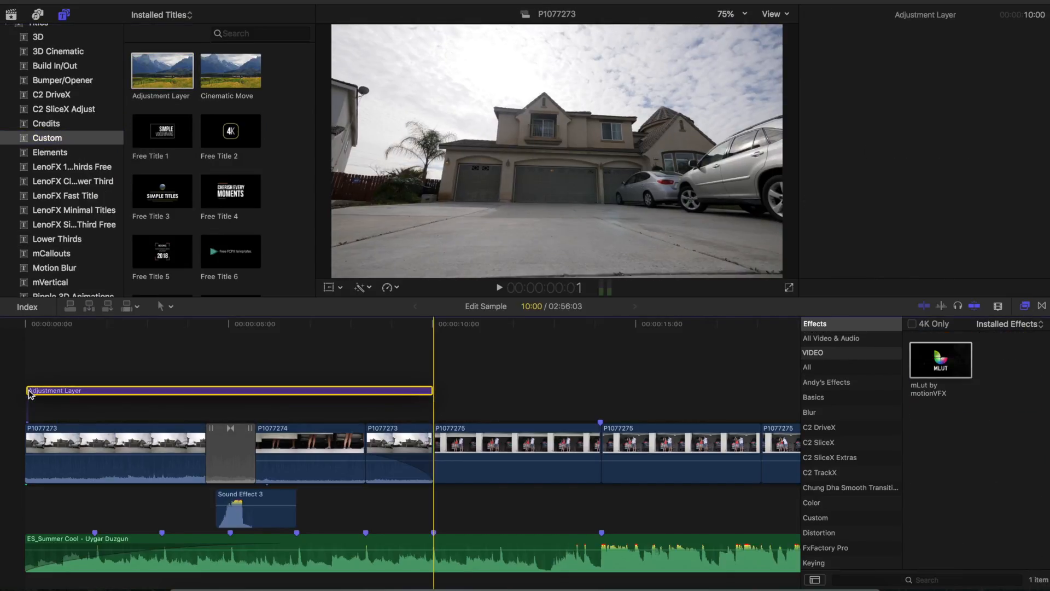
# Step: Extend the Adjustment Layer to a duration of 1:08:21 so it spans all the video clips
pyautogui.press('super+minus')
pyautogui.press('super+minus')
pyautogui.moveTo(112, 410); pyautogui.dragTo(614, 411)
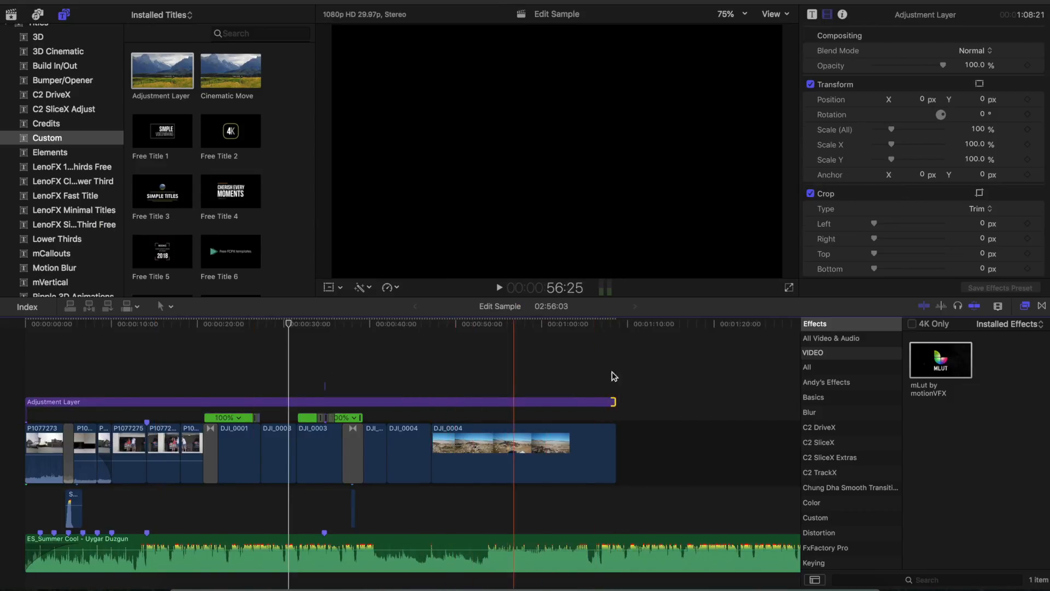
# Step: Apply the mLut by motionVFX effect to the Adjustment Layer and show the effect's settings
pyautogui.moveTo(949, 361); pyautogui.dragTo(353, 402)
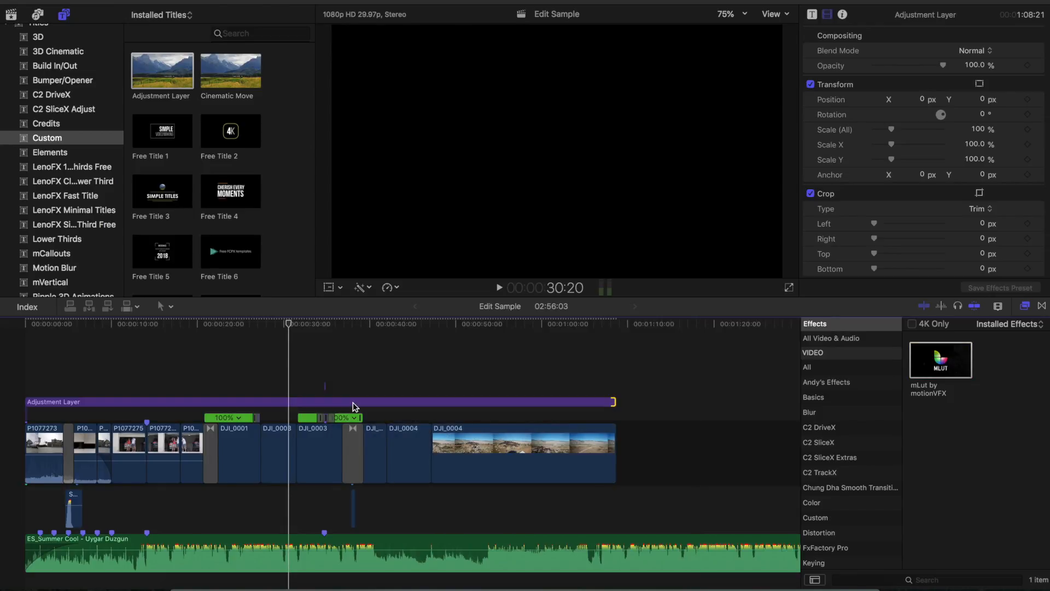
pyautogui.click(165, 402)
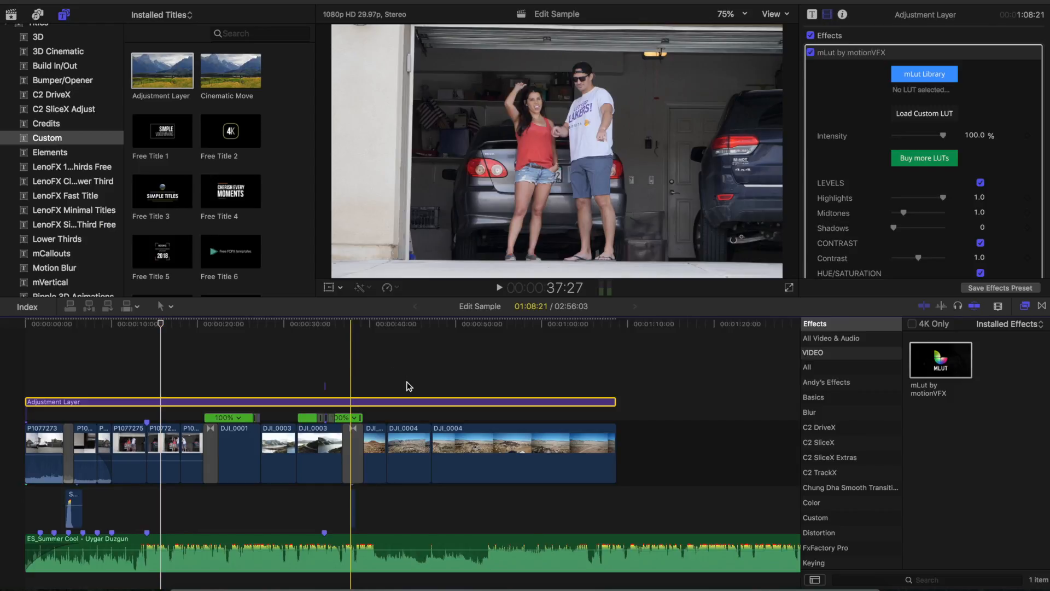
# Step: With the playhead at 44:09, apply the Blush LUT from the mLut Library to the Adjustment Layer at 100% intensity
pyautogui.click(407, 386)
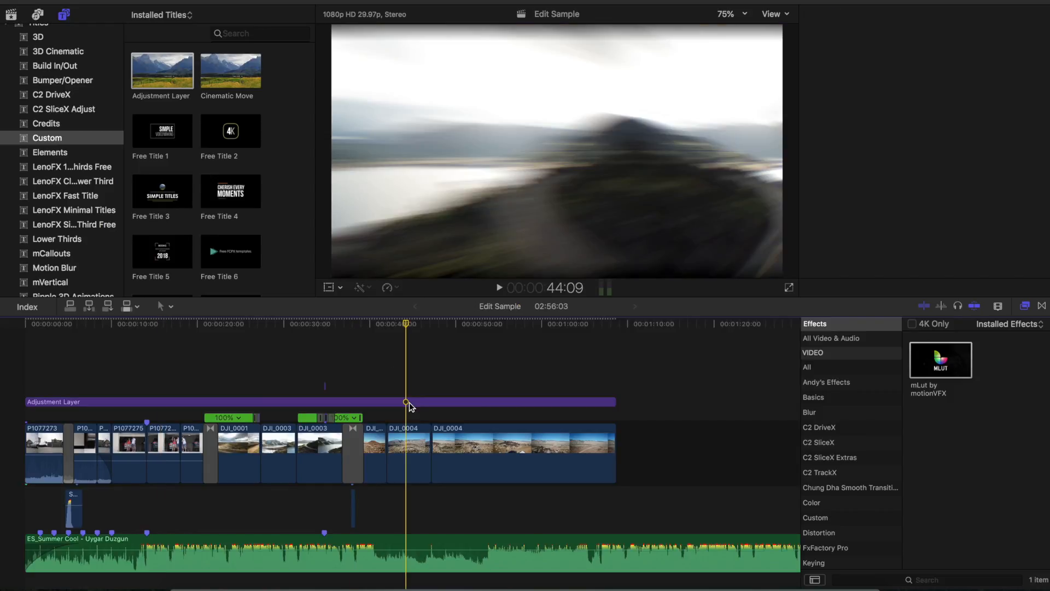
pyautogui.click(409, 402)
pyautogui.click(916, 76)
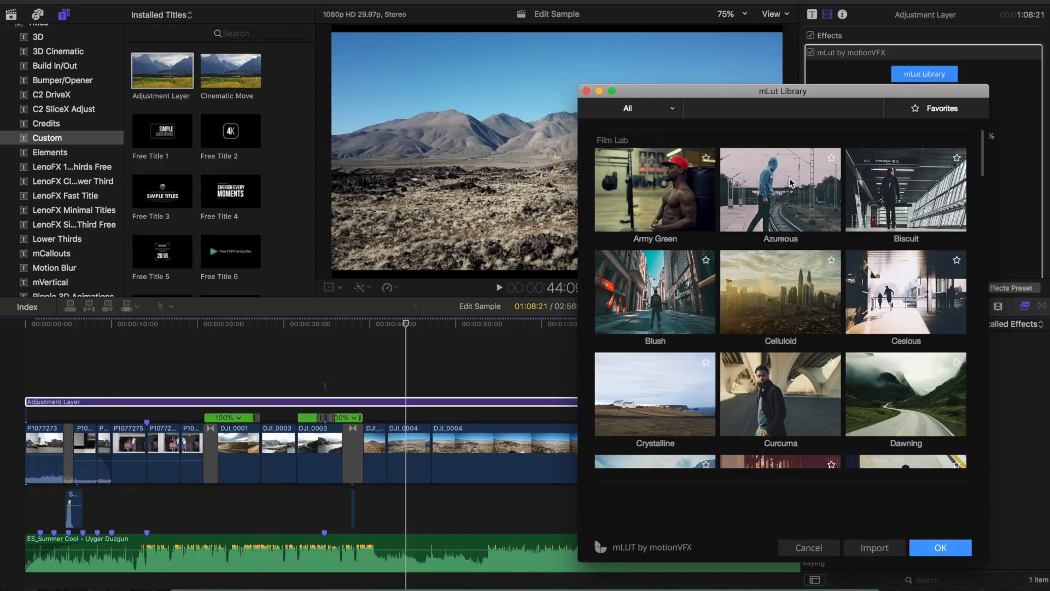
pyautogui.click(651, 304)
pyautogui.click(936, 547)
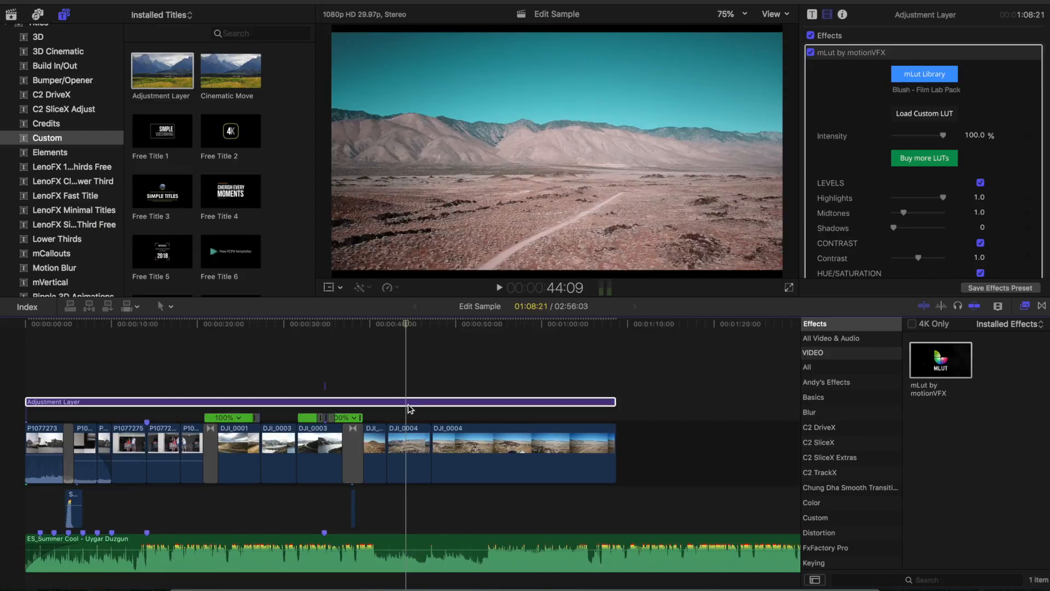
pyautogui.moveTo(940, 135); pyautogui.dragTo(941, 135)
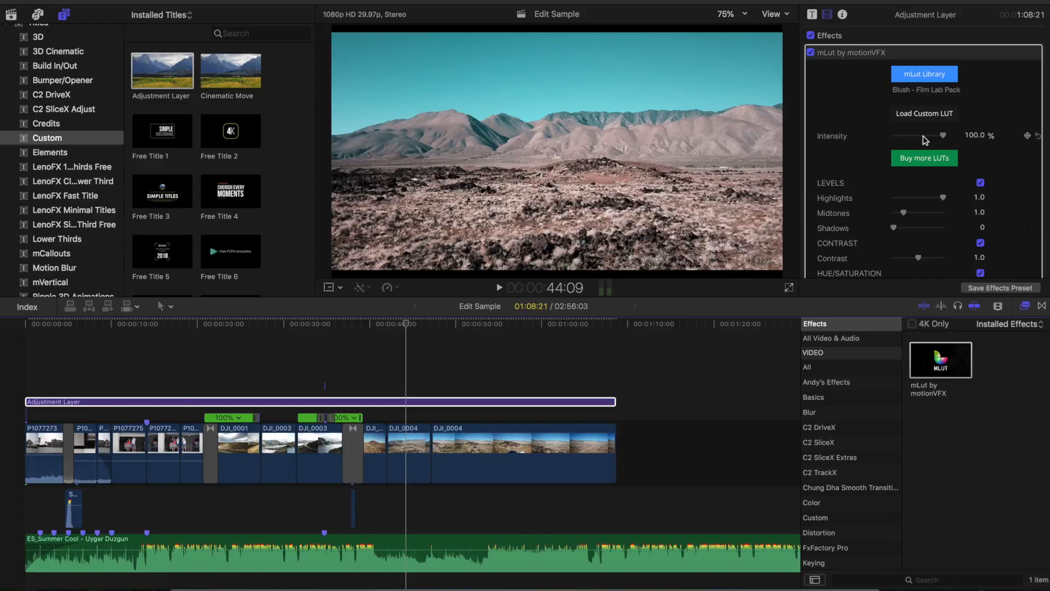
pyautogui.moveTo(944, 136); pyautogui.dragTo(944, 135)
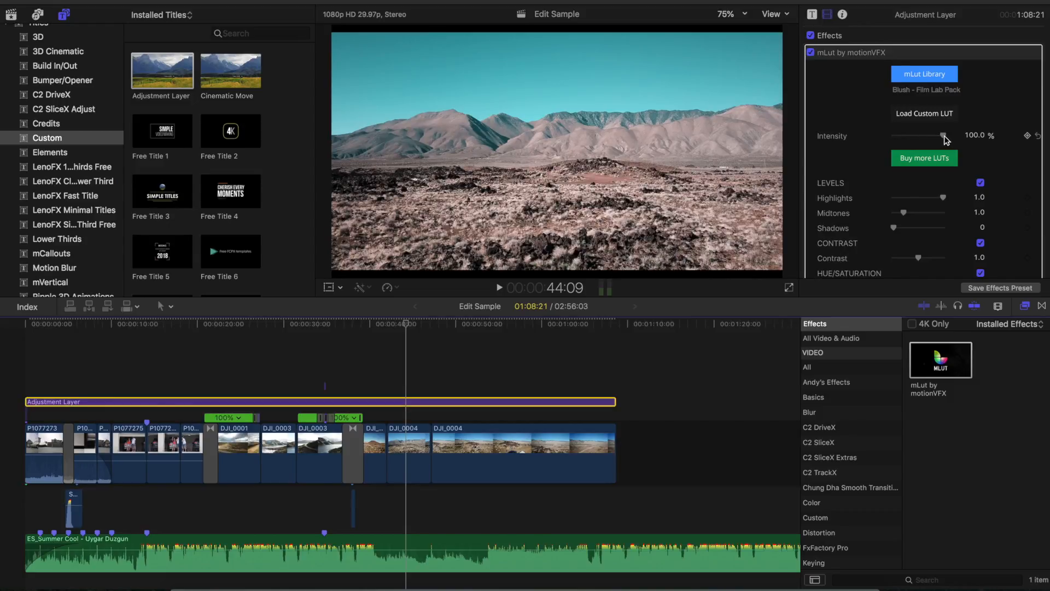